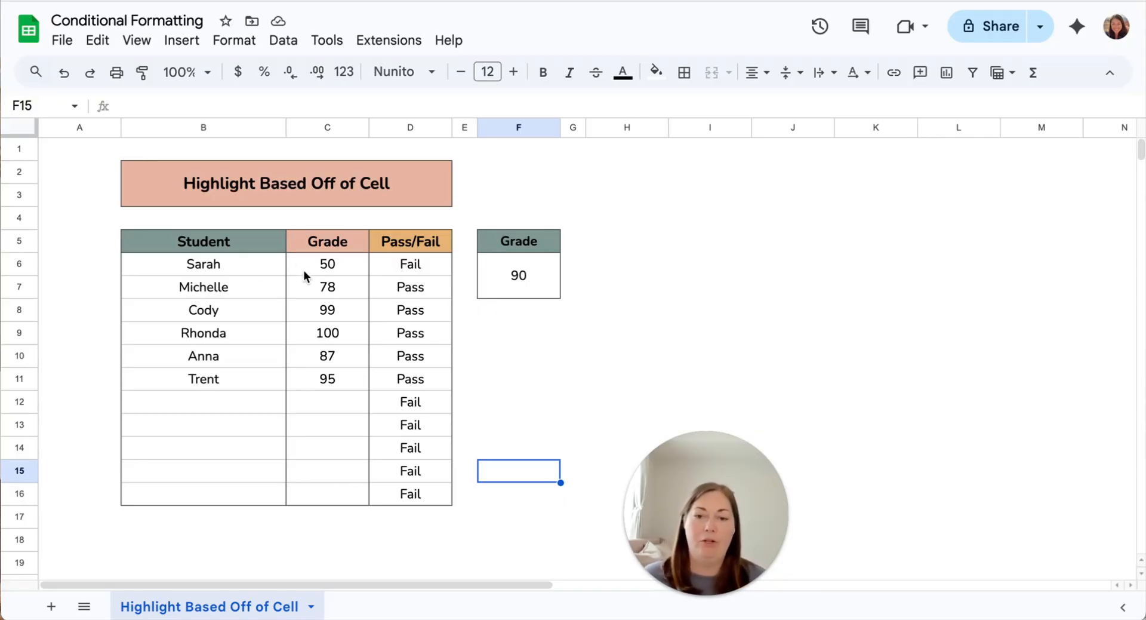
# Start a conditional formatting rule for the student table's data range B6:D16
pyautogui.click(305, 269)
pyautogui.keyDown('shift'); pyautogui.click(350, 492); pyautogui.keyUp('shift')
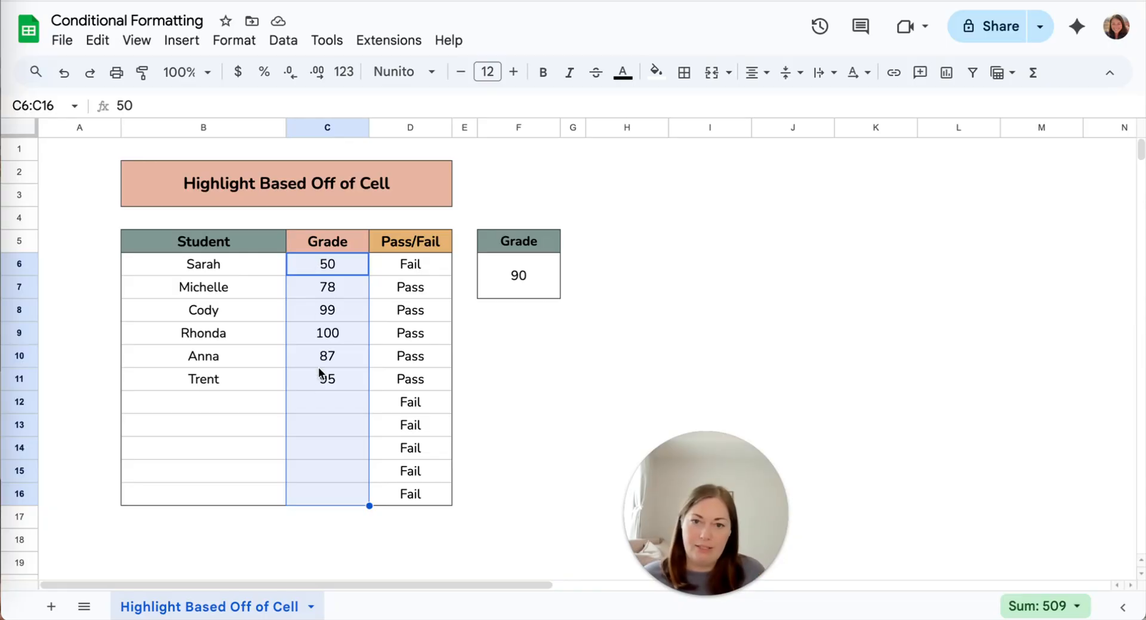
pyautogui.click(227, 265)
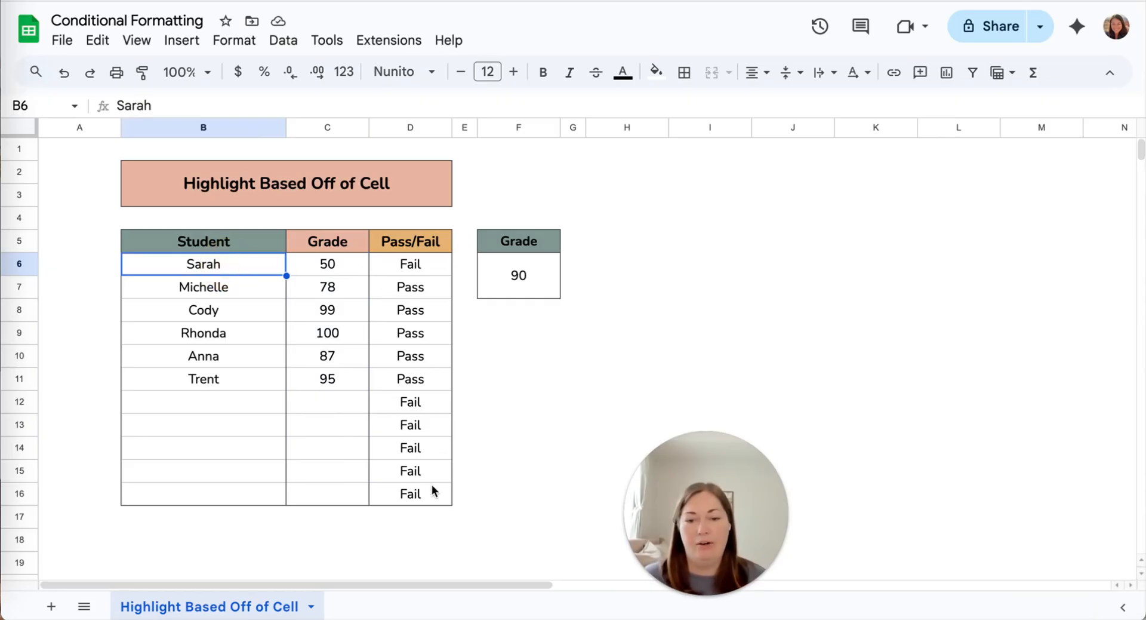
pyautogui.keyDown('shift'); pyautogui.click(431, 483); pyautogui.keyUp('shift')
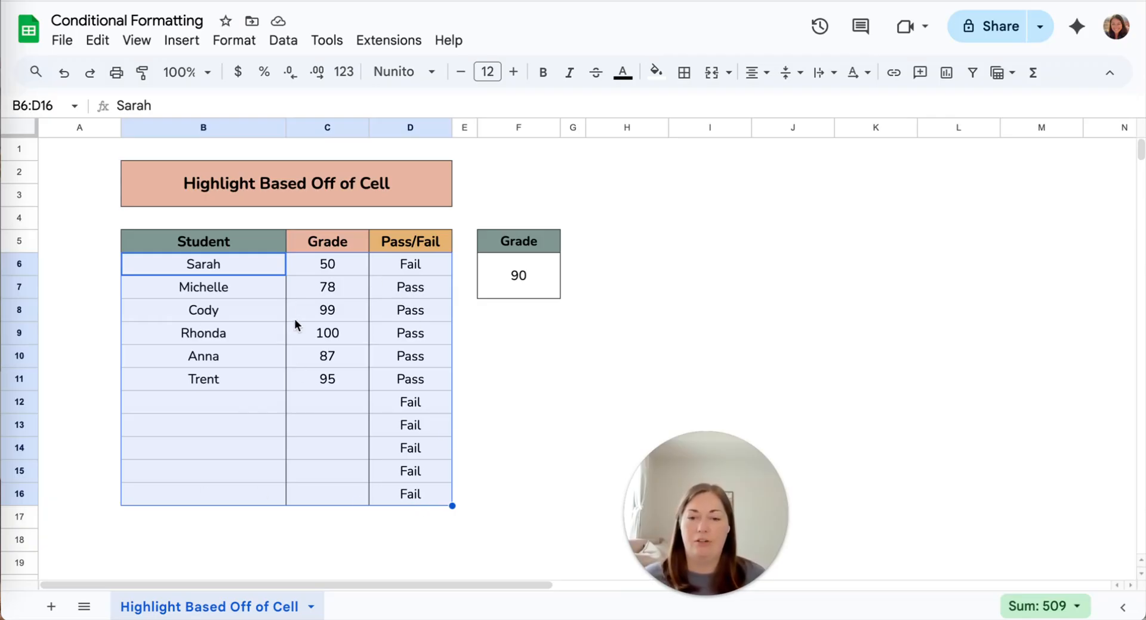
pyautogui.click(230, 43)
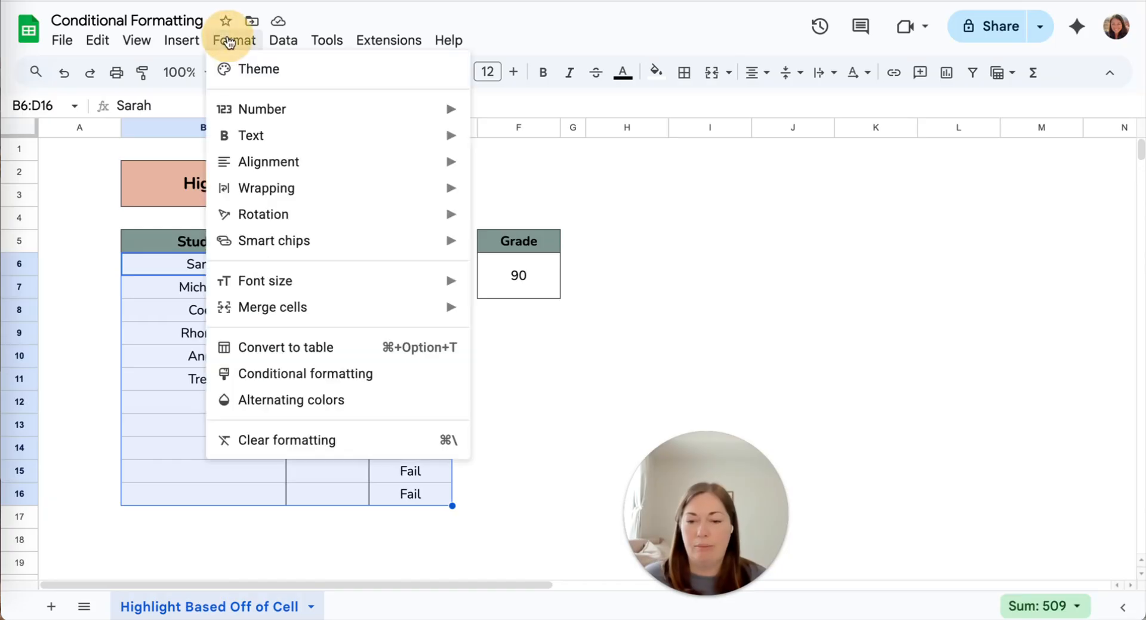
pyautogui.click(280, 374)
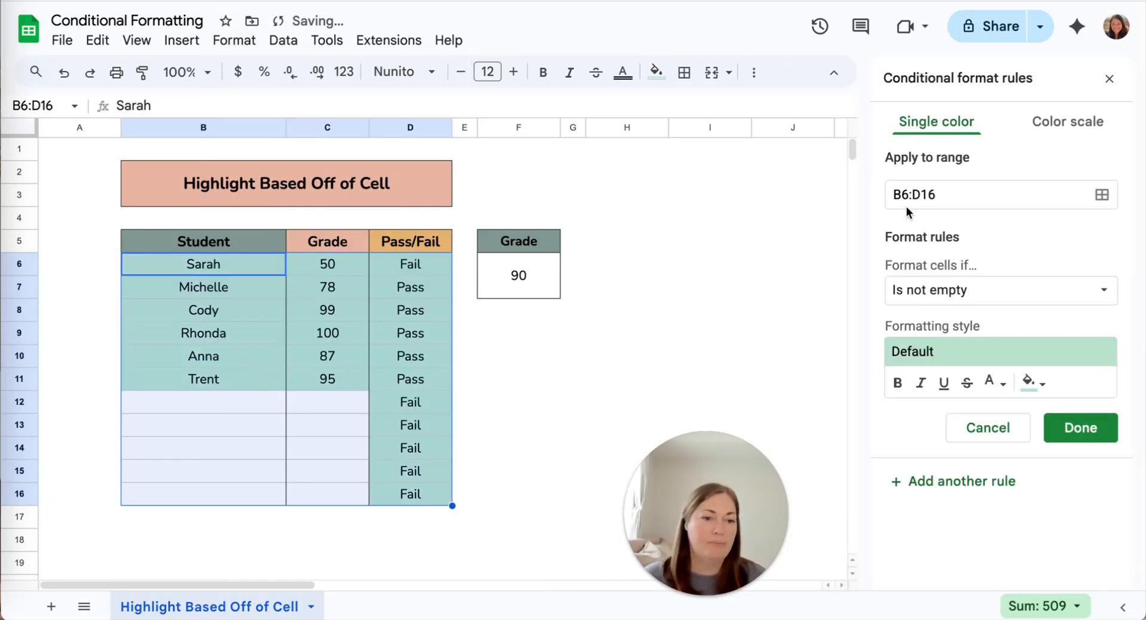
# Set the rule's condition to the custom formula =$C6>$F$6
pyautogui.click(973, 289)
pyautogui.scroll(-3, 996, 461)
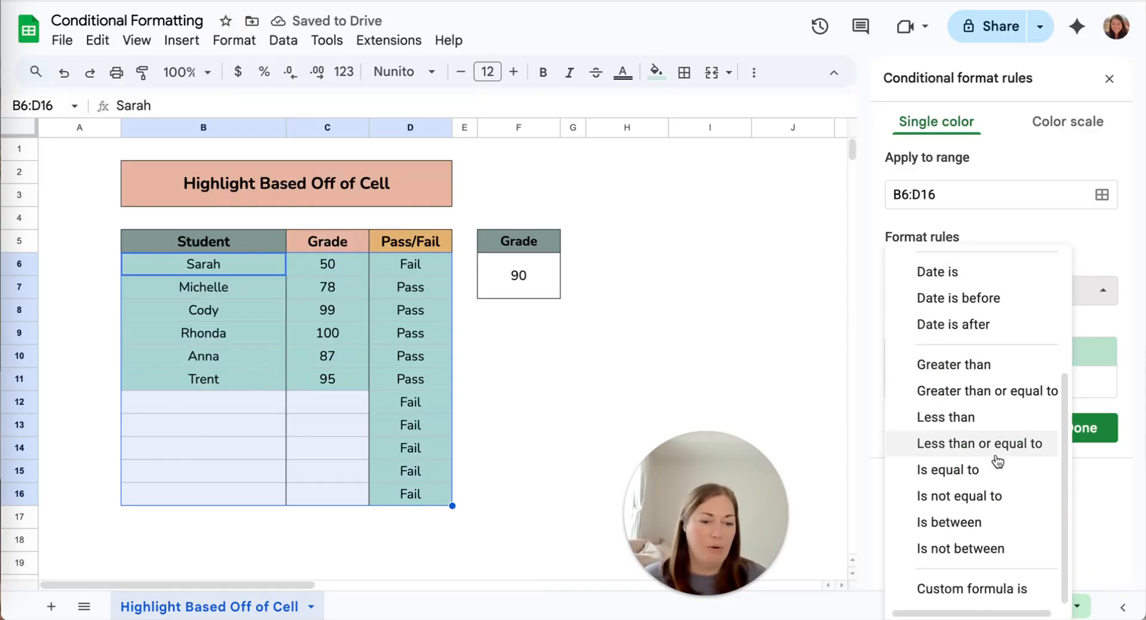
pyautogui.click(951, 588)
pyautogui.click(953, 330)
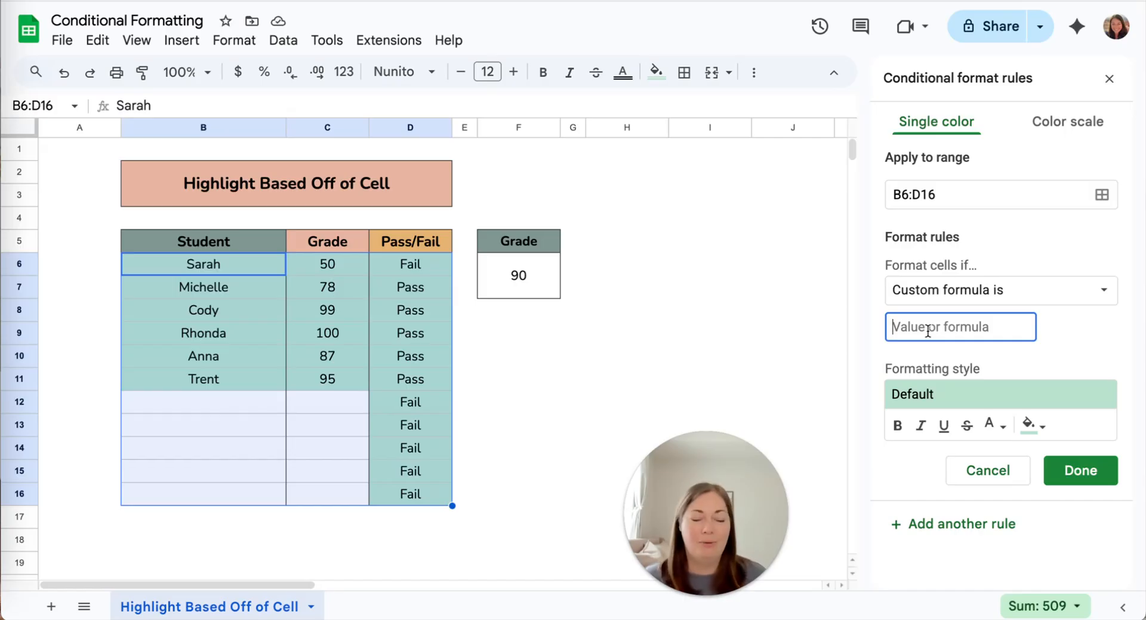
pyautogui.write('=')
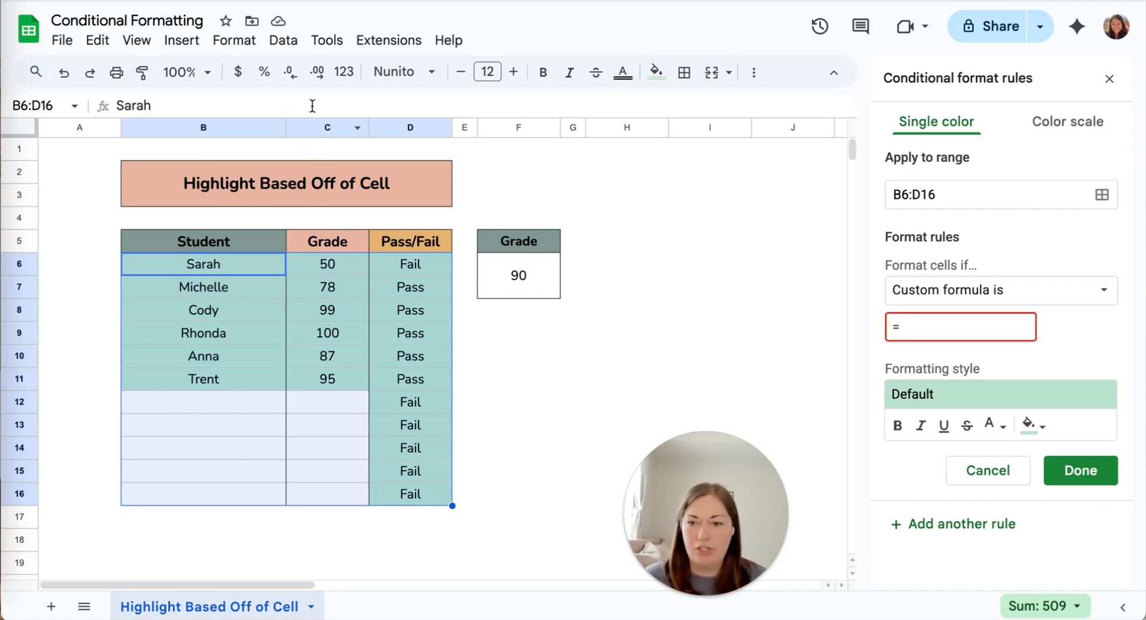
pyautogui.write('$C')
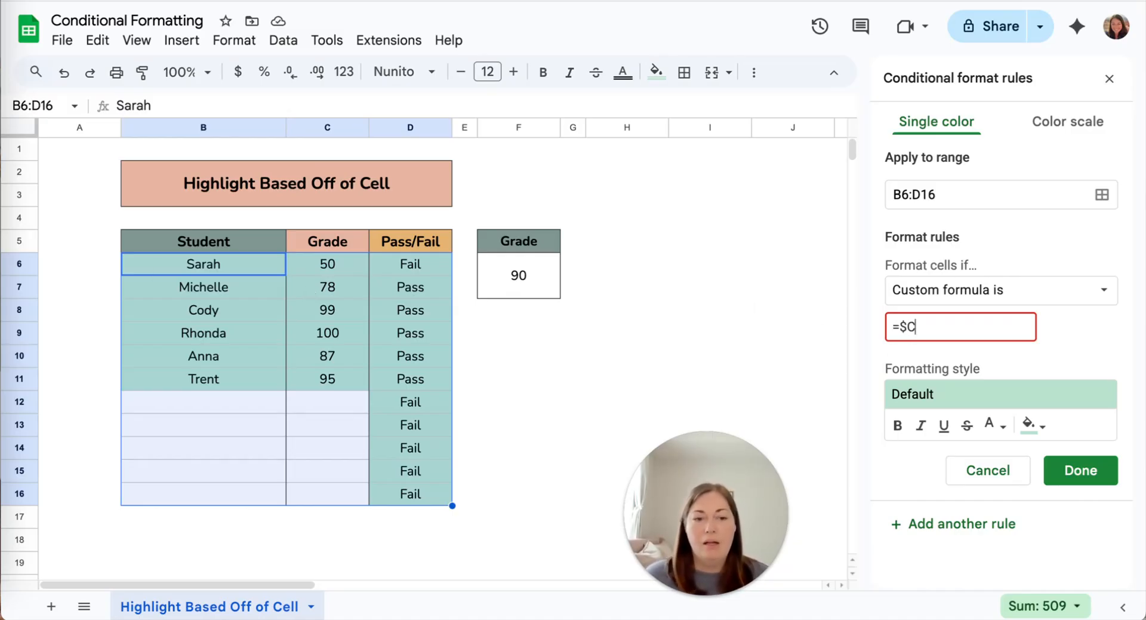
pyautogui.write('6>')
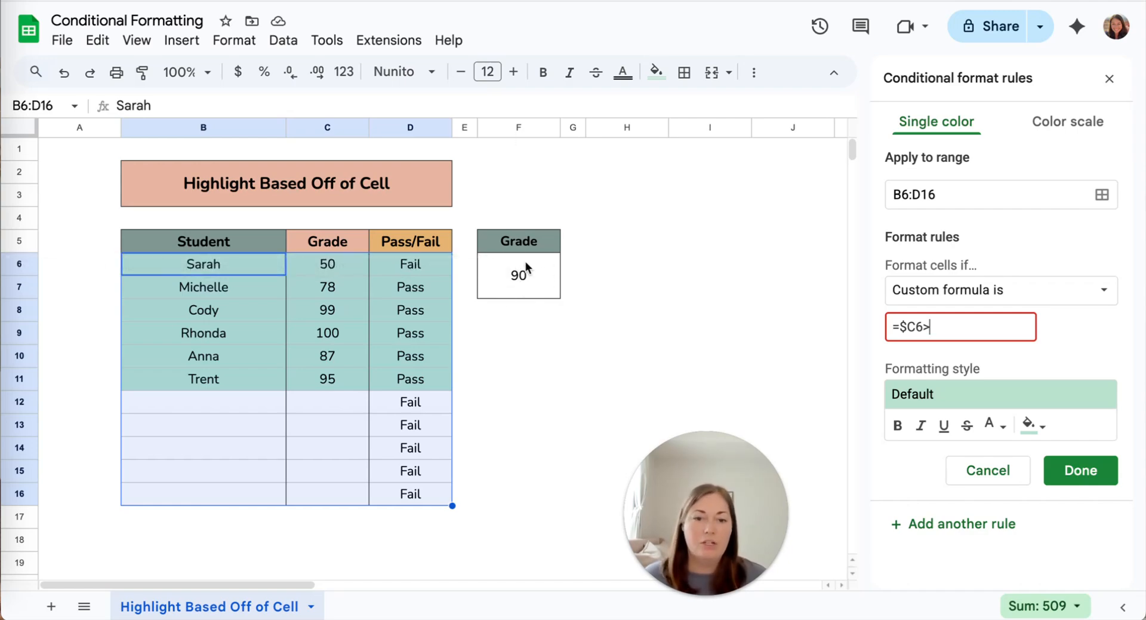
pyautogui.write('$F$6')
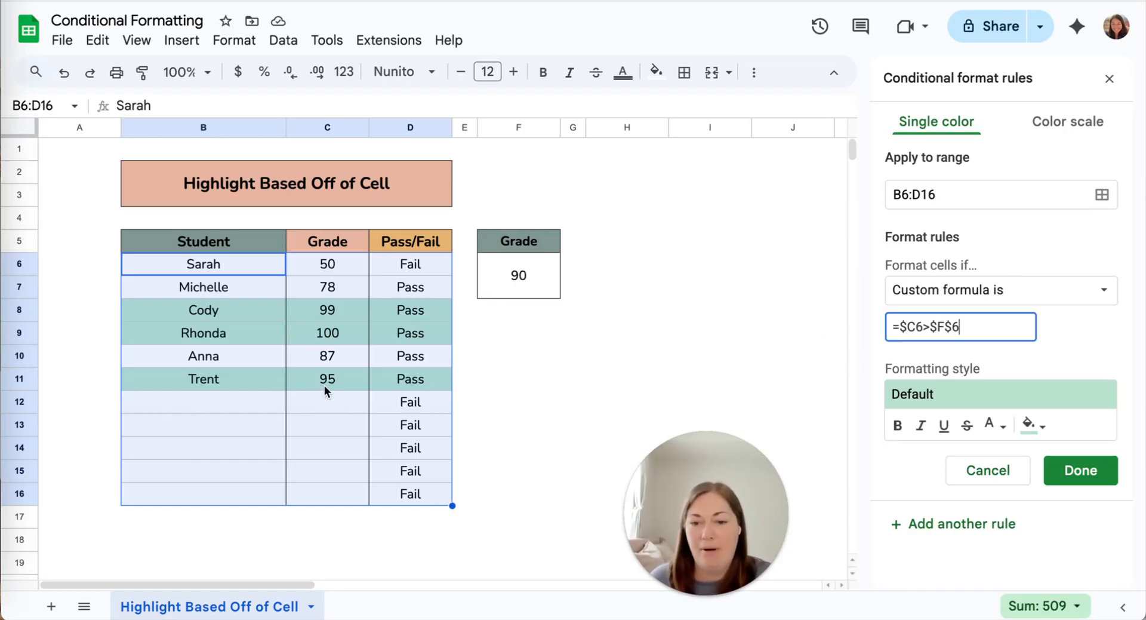
# Give the rule an orange fill and bold text, then save it and close the conditional formatting settings
pyautogui.click(1034, 425)
pyautogui.click(976, 340)
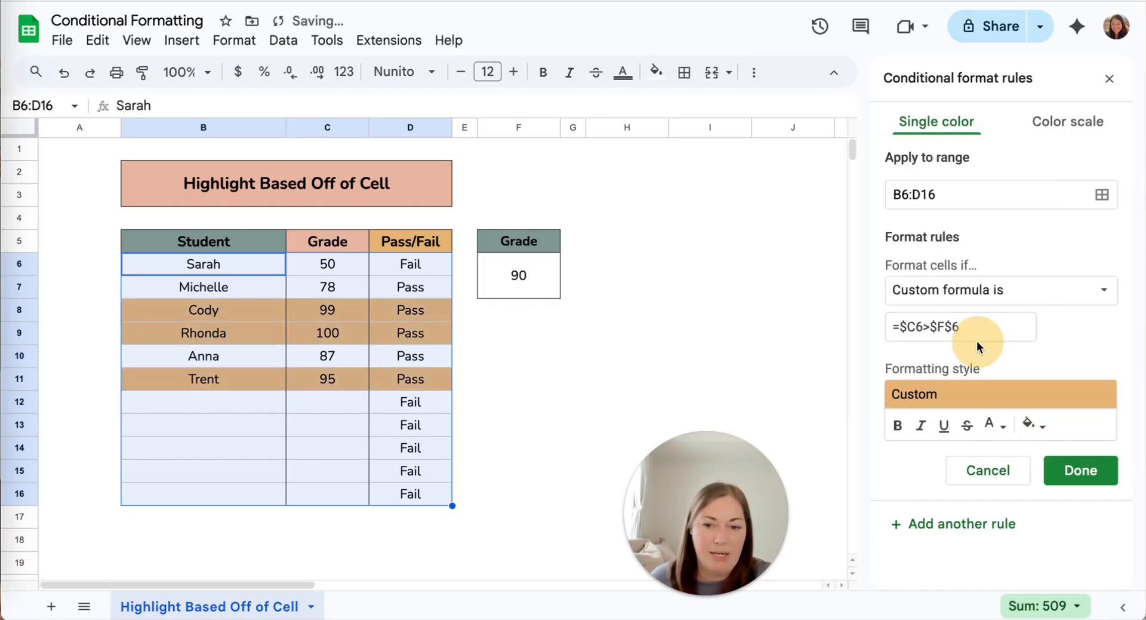
pyautogui.click(903, 427)
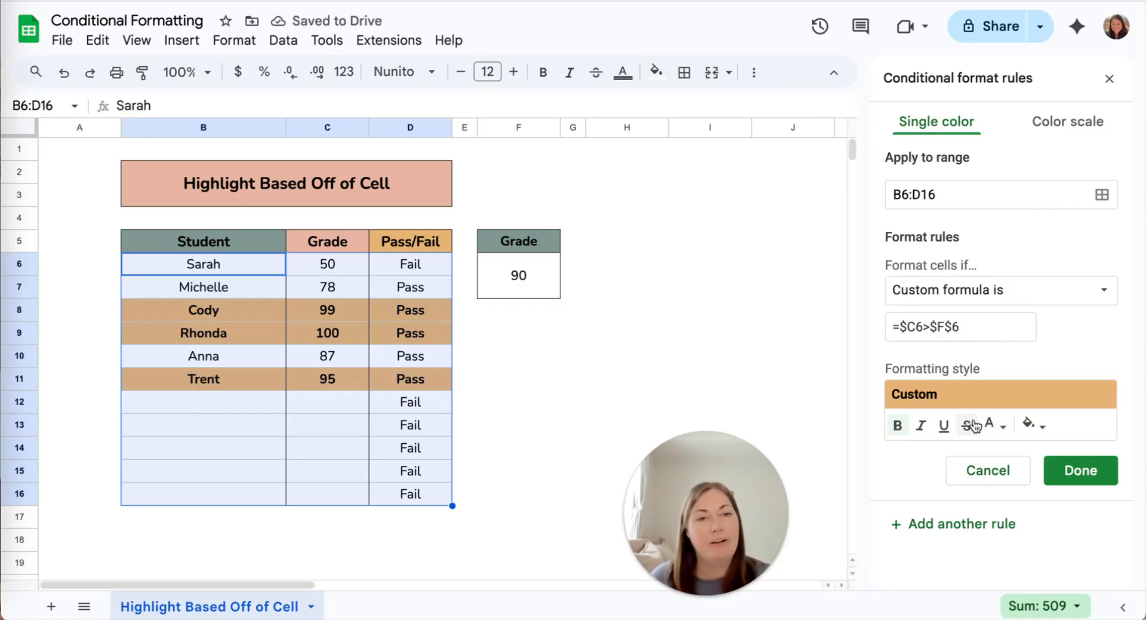
pyautogui.click(1066, 470)
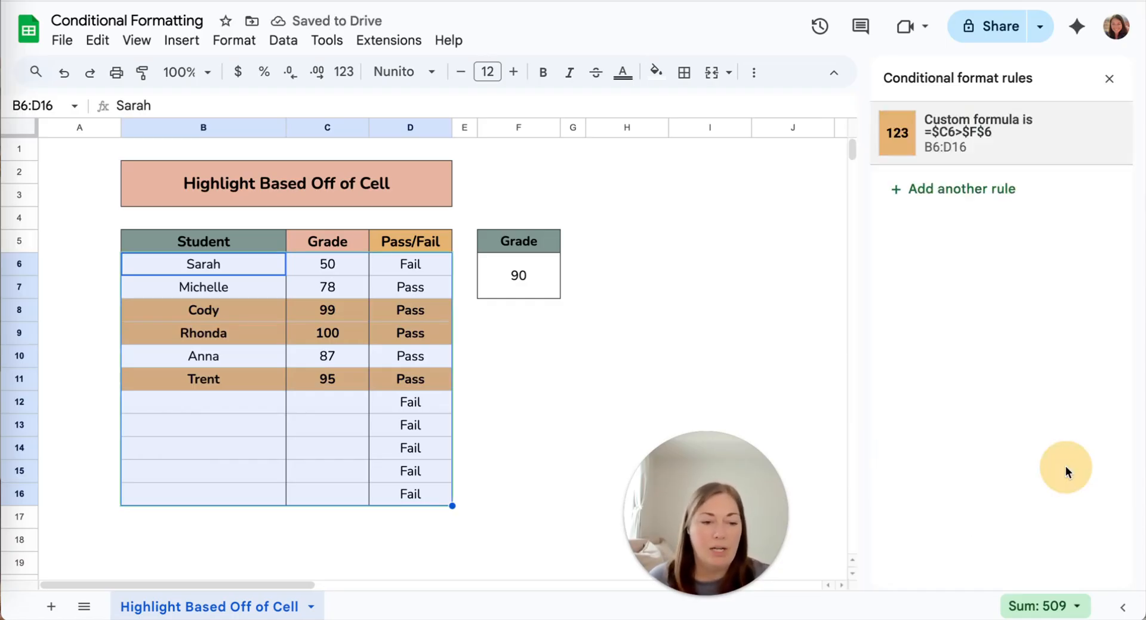
pyautogui.click(1109, 79)
# Set the threshold grade in the merged cell F6:F7 to 70
pyautogui.click(523, 272)
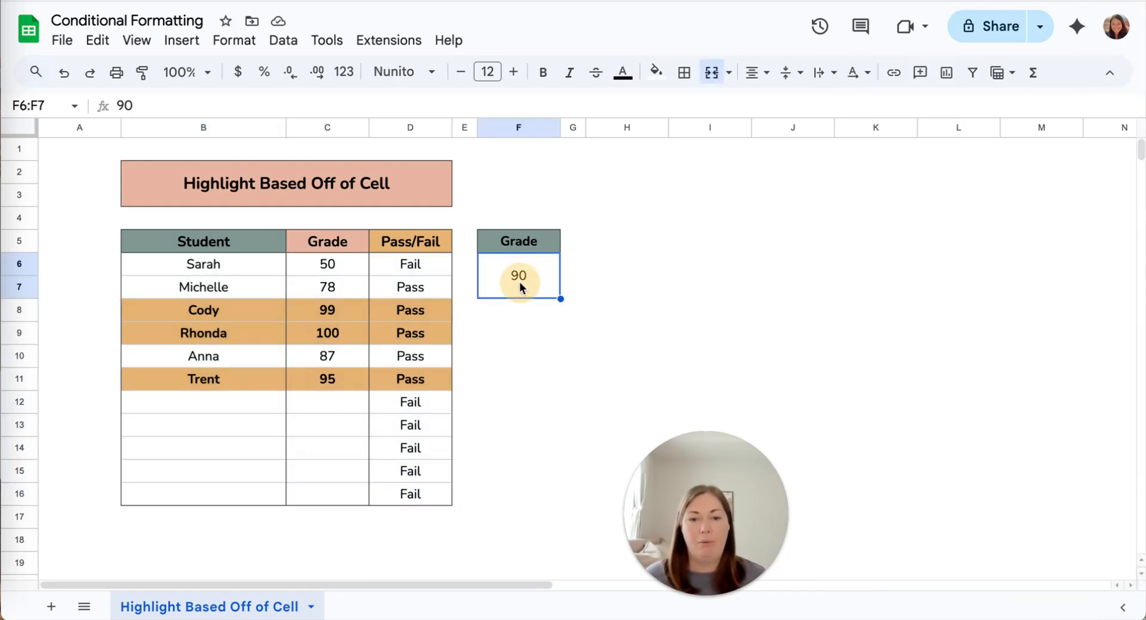
pyautogui.press('Delete')
pyautogui.write('70')
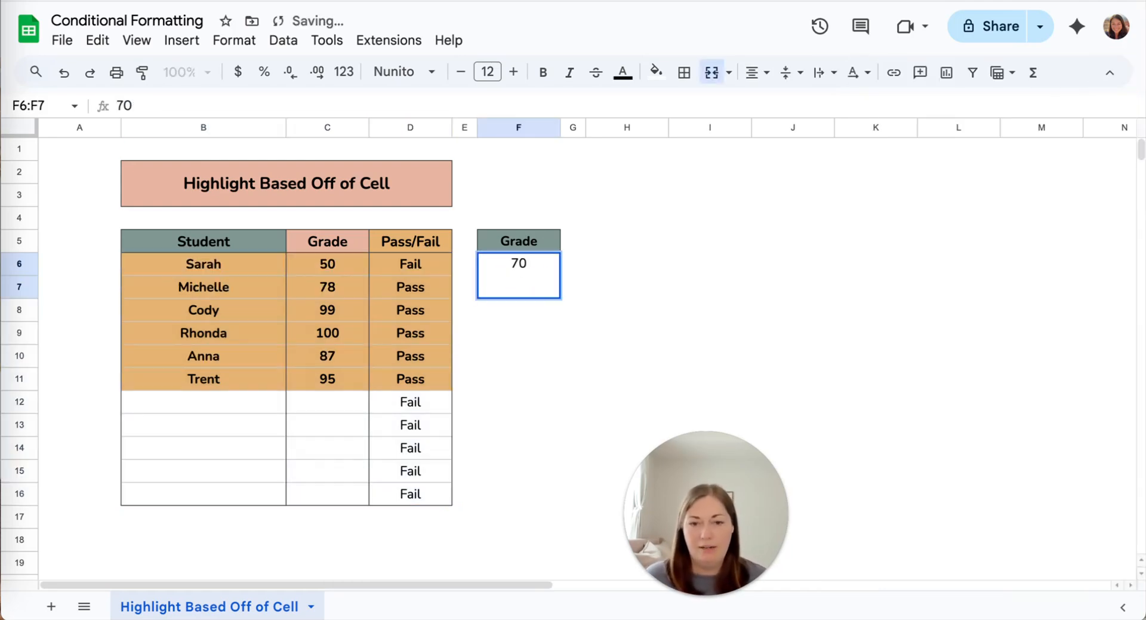
pyautogui.press('Return')
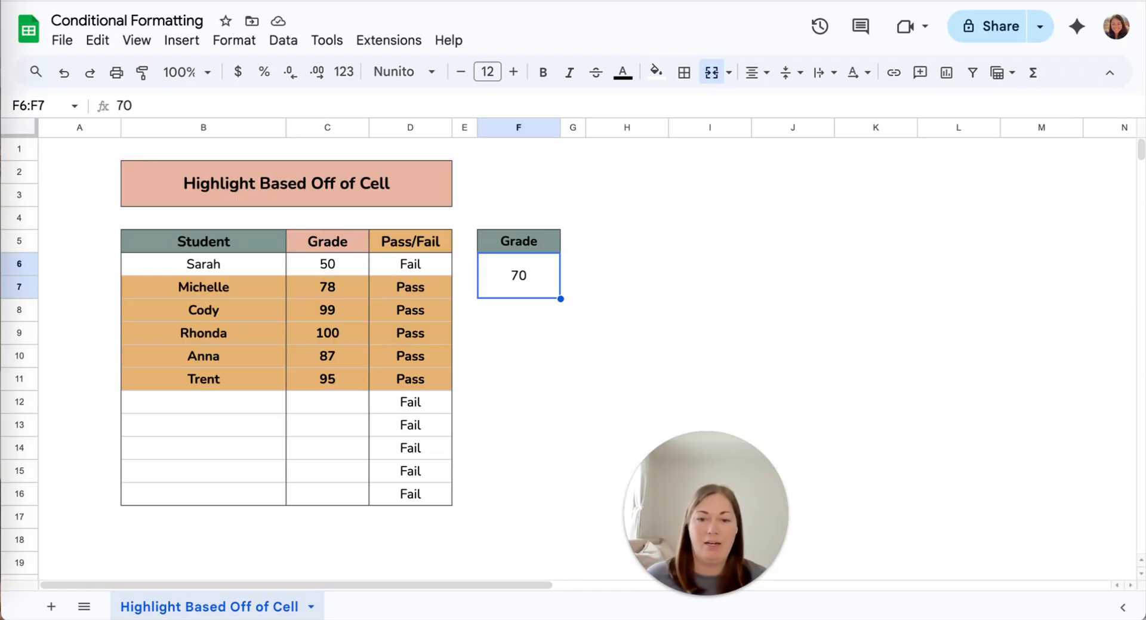
pyautogui.doubleClick(532, 277)
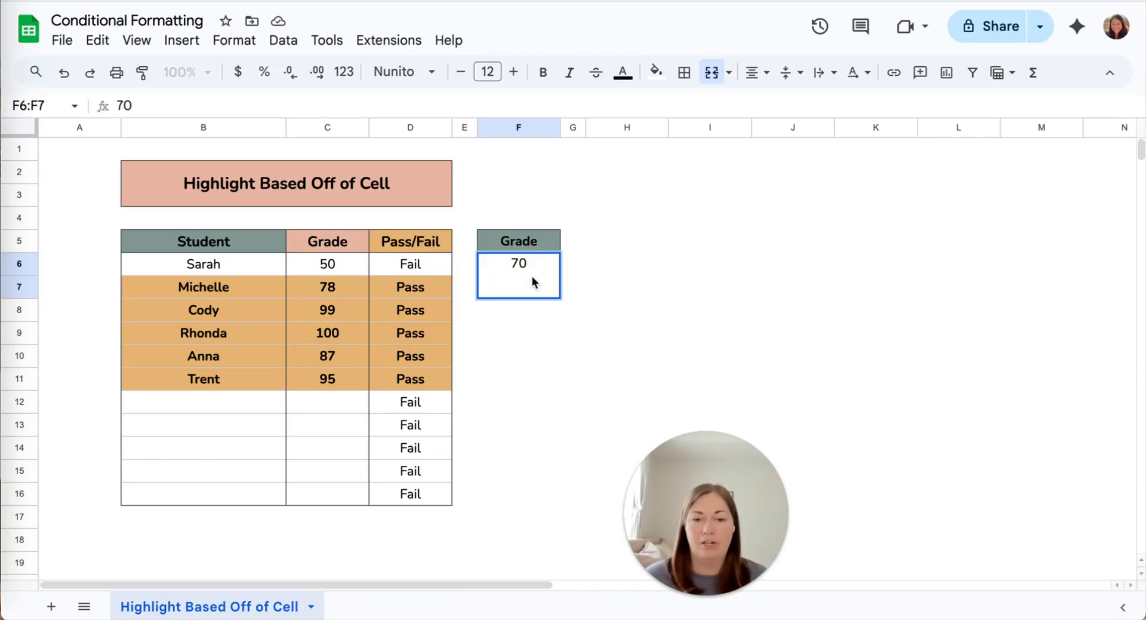
pyautogui.click(603, 268)
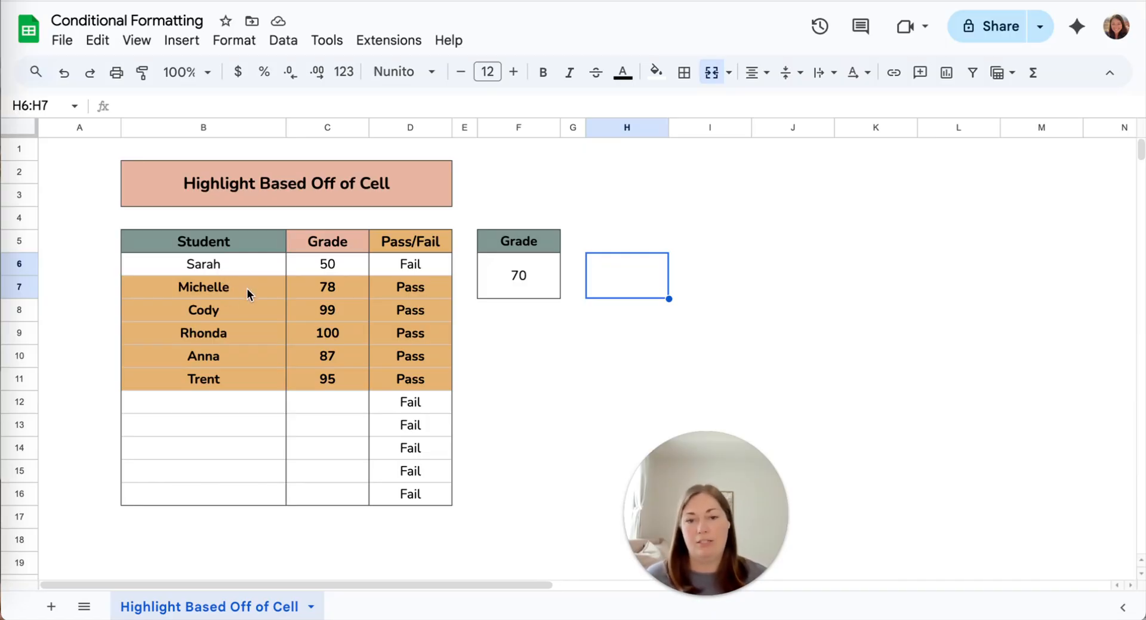
# Set the threshold grade in the merged cell F6:F7 to 60
pyautogui.doubleClick(532, 282)
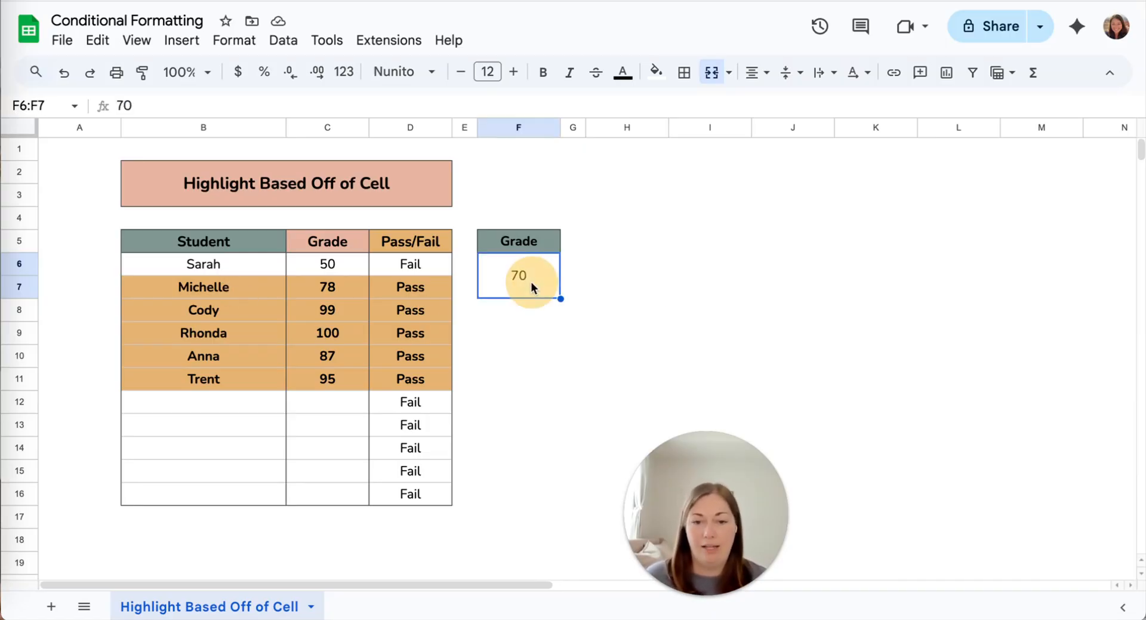
pyautogui.press('BackSpace')
pyautogui.press('BackSpace')
pyautogui.write('60')
pyautogui.press('Return')
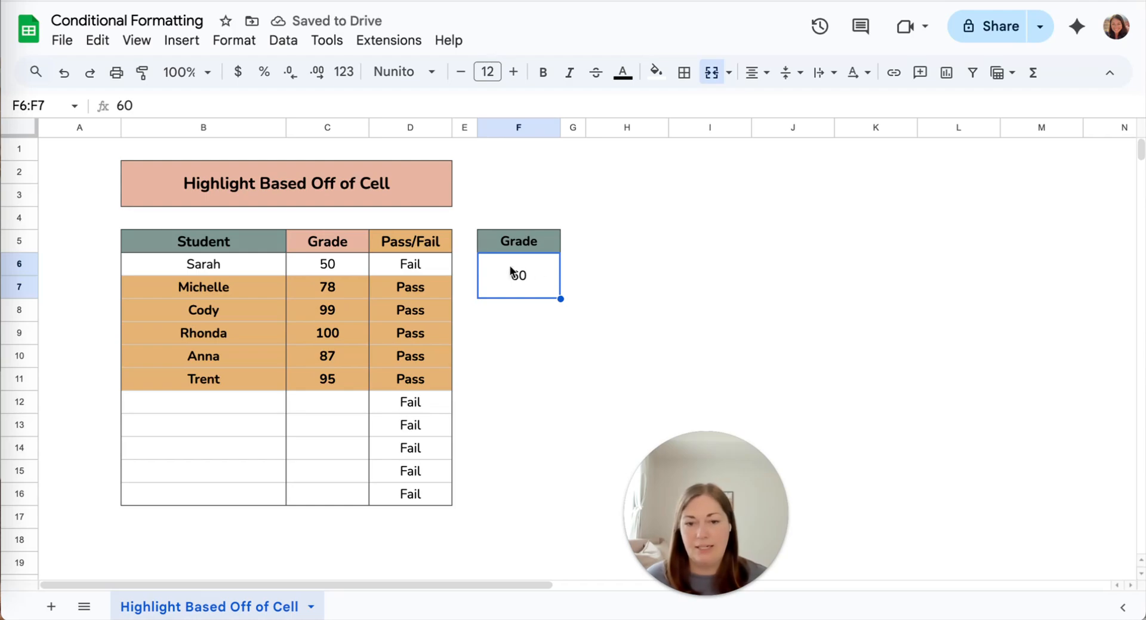
# Edit the conditional formatting rule on B6:D16 so its custom formula reads =$C6<$F$6
pyautogui.click(216, 274)
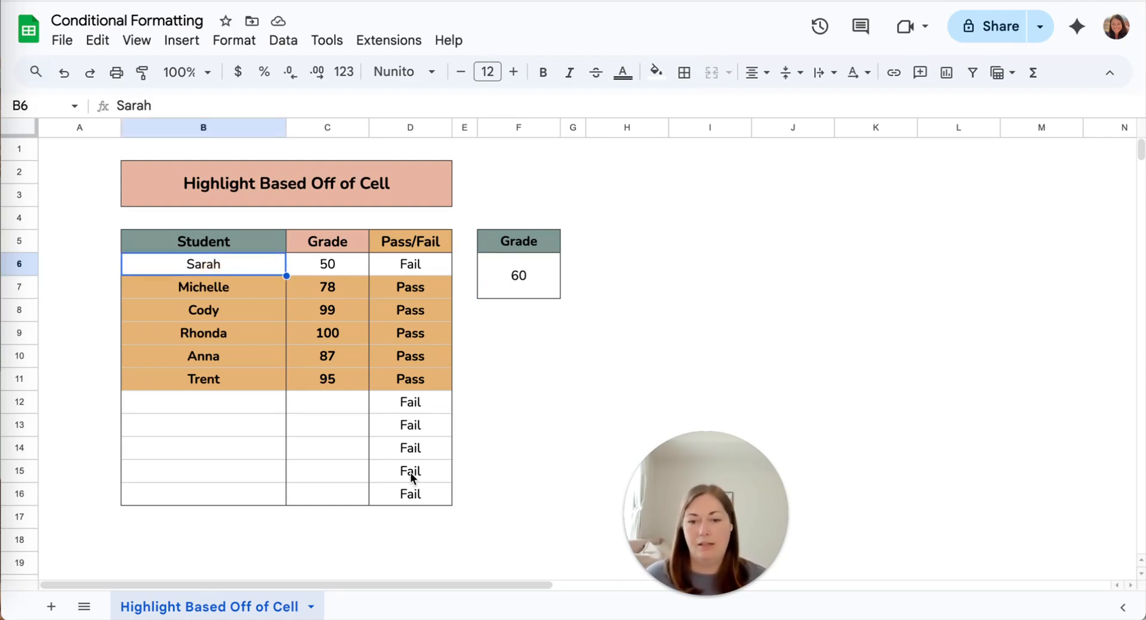
pyautogui.keyDown('shift'); pyautogui.click(413, 493); pyautogui.keyUp('shift')
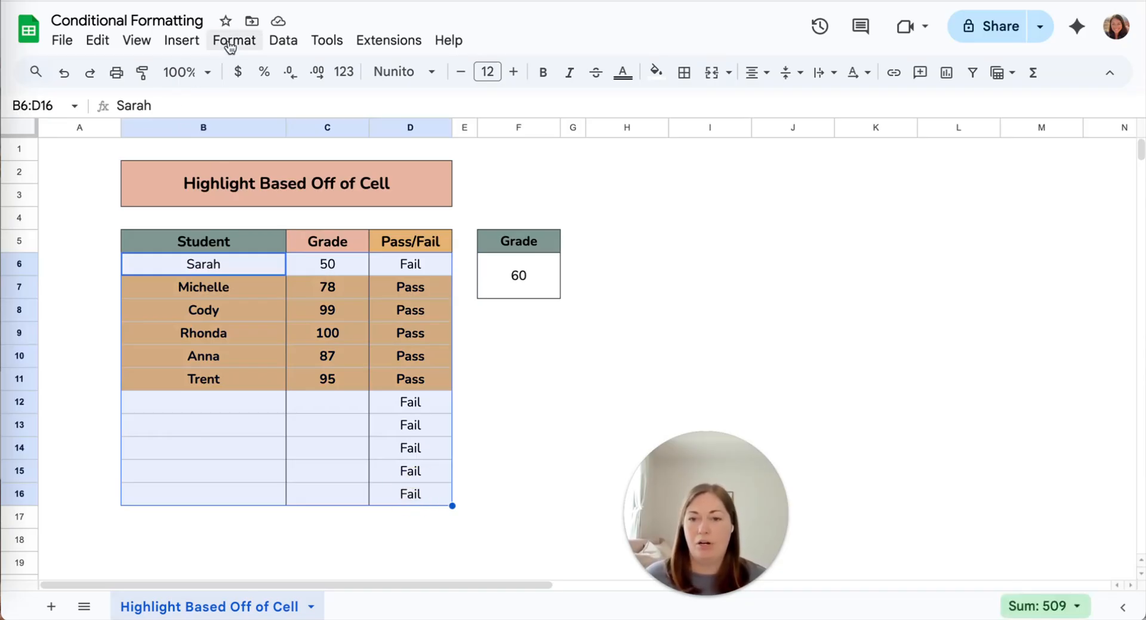
pyautogui.click(233, 41)
pyautogui.click(295, 373)
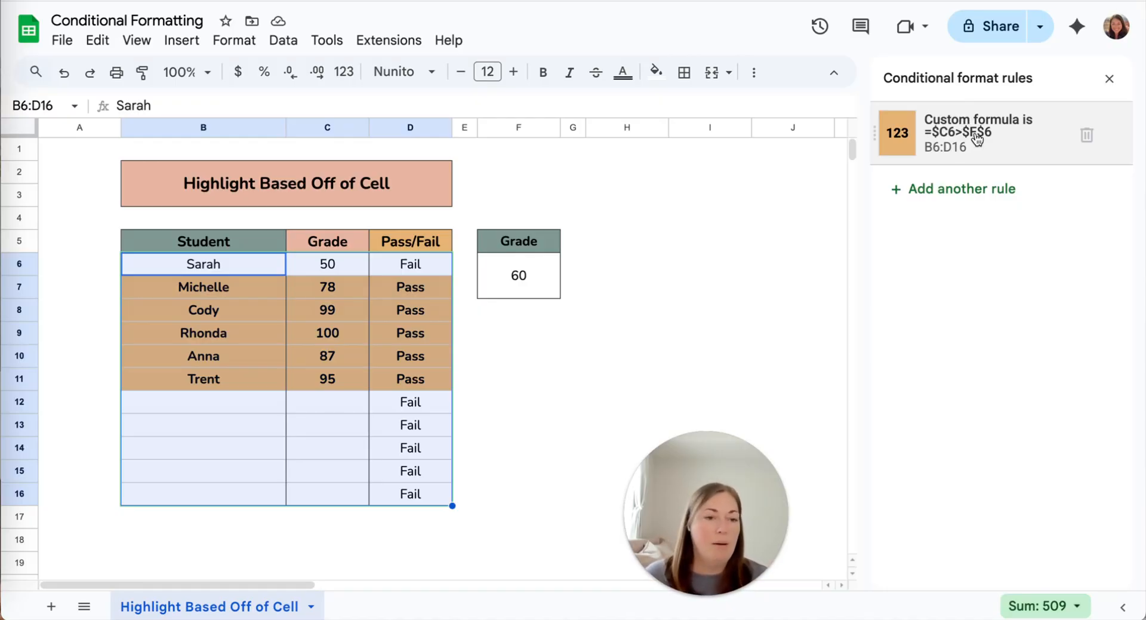
pyautogui.click(953, 131)
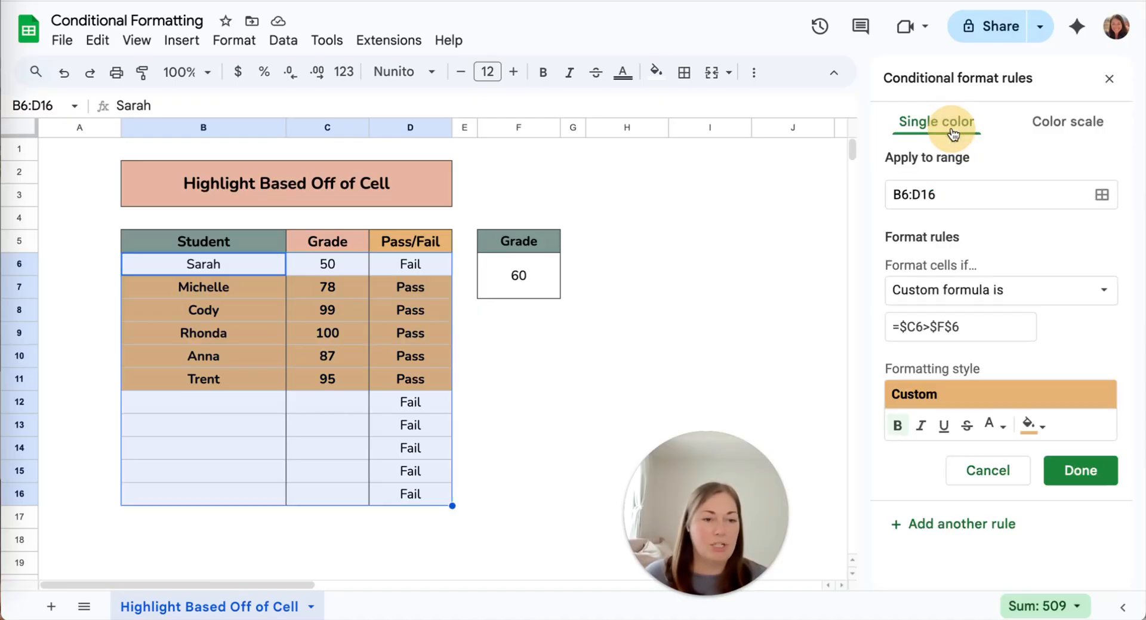
pyautogui.click(943, 329)
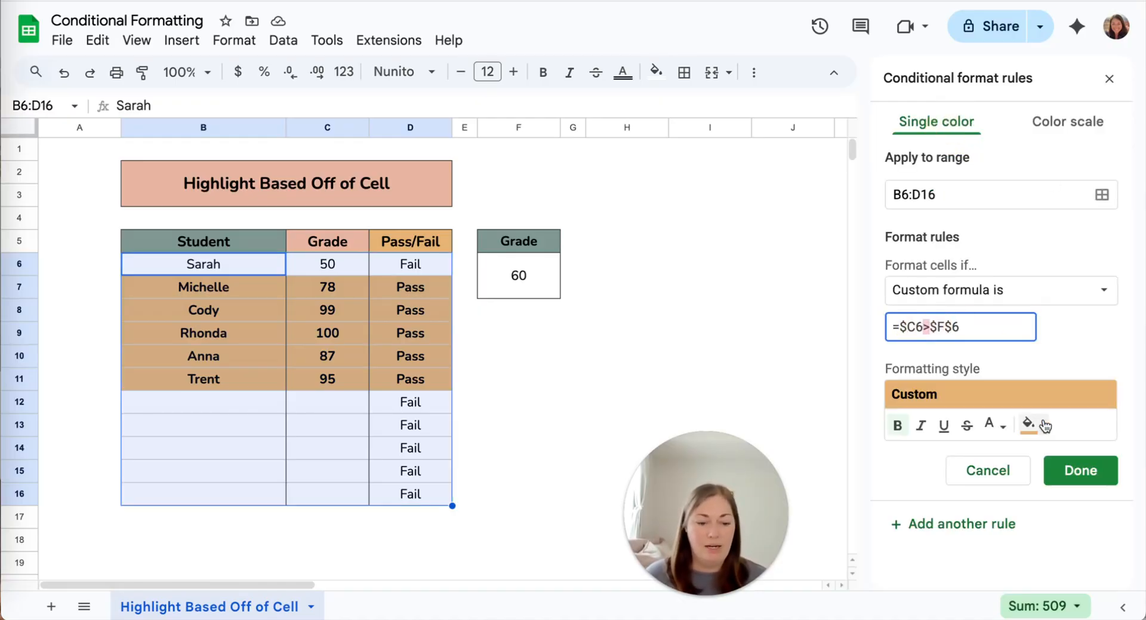
pyautogui.write('<')
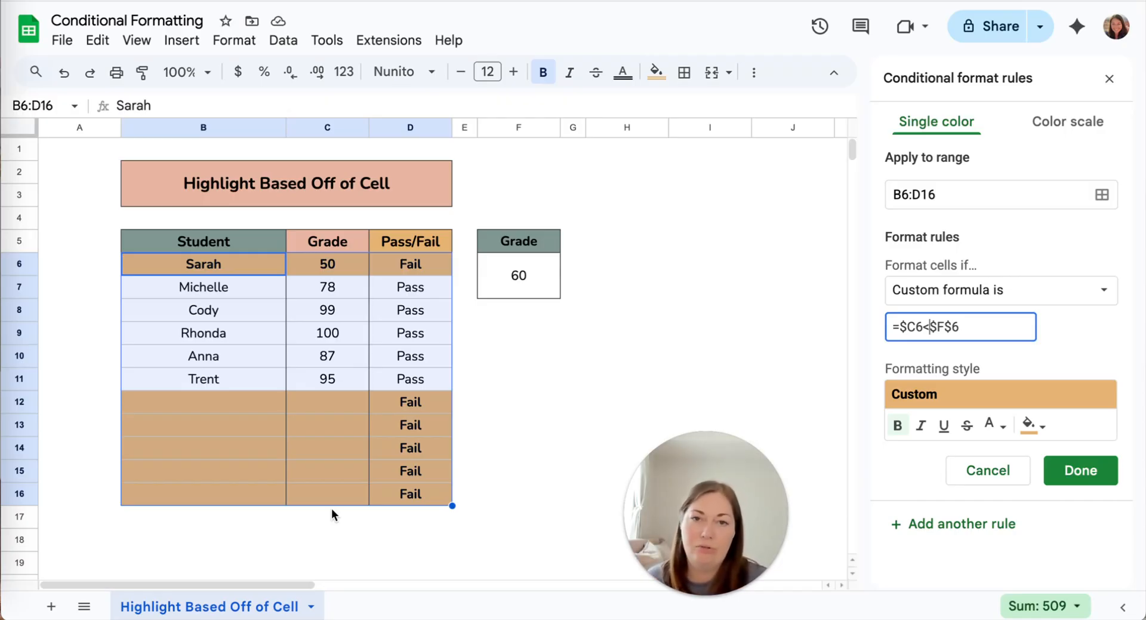
# Change the rule's custom formula to =AND(ISBLANK($C6),$C6<$F$6)
pyautogui.click(901, 325)
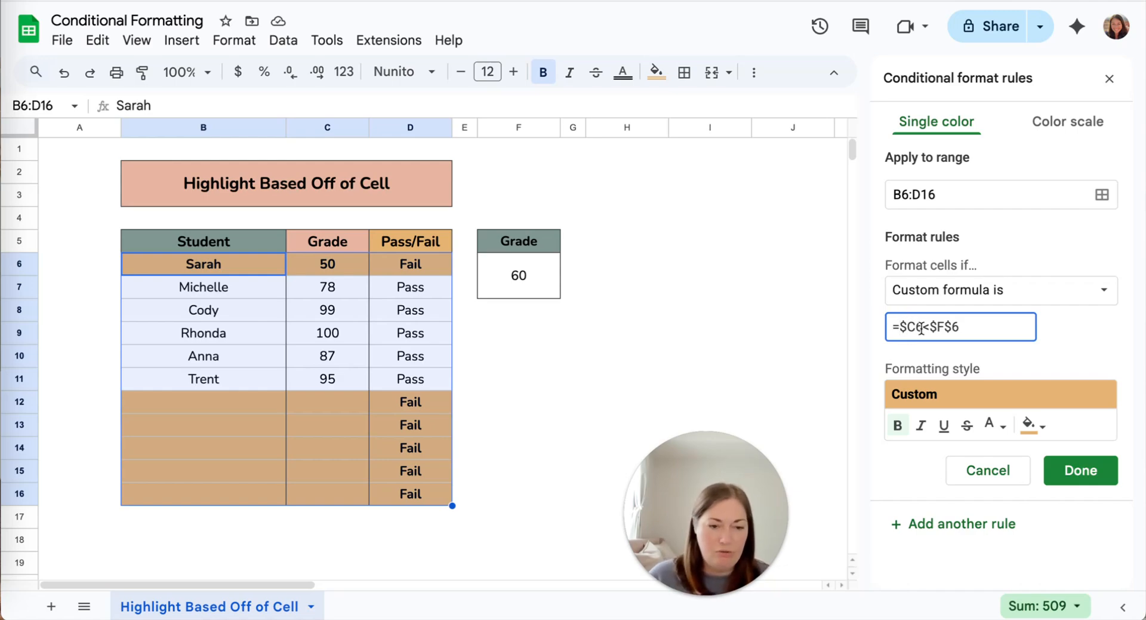
pyautogui.write('A')
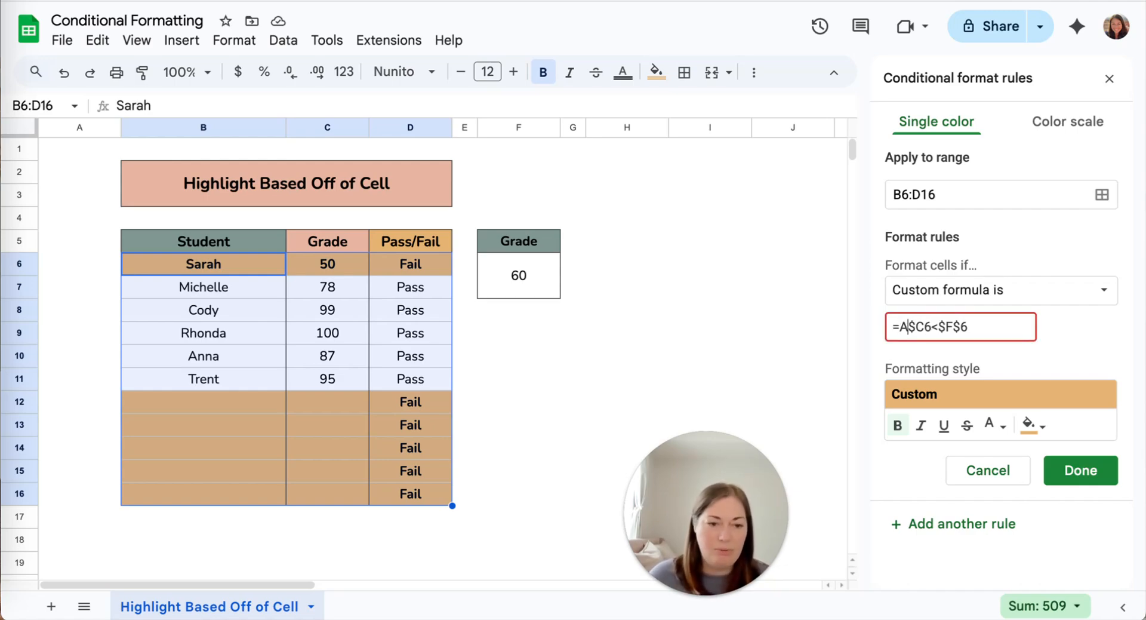
pyautogui.click(894, 327)
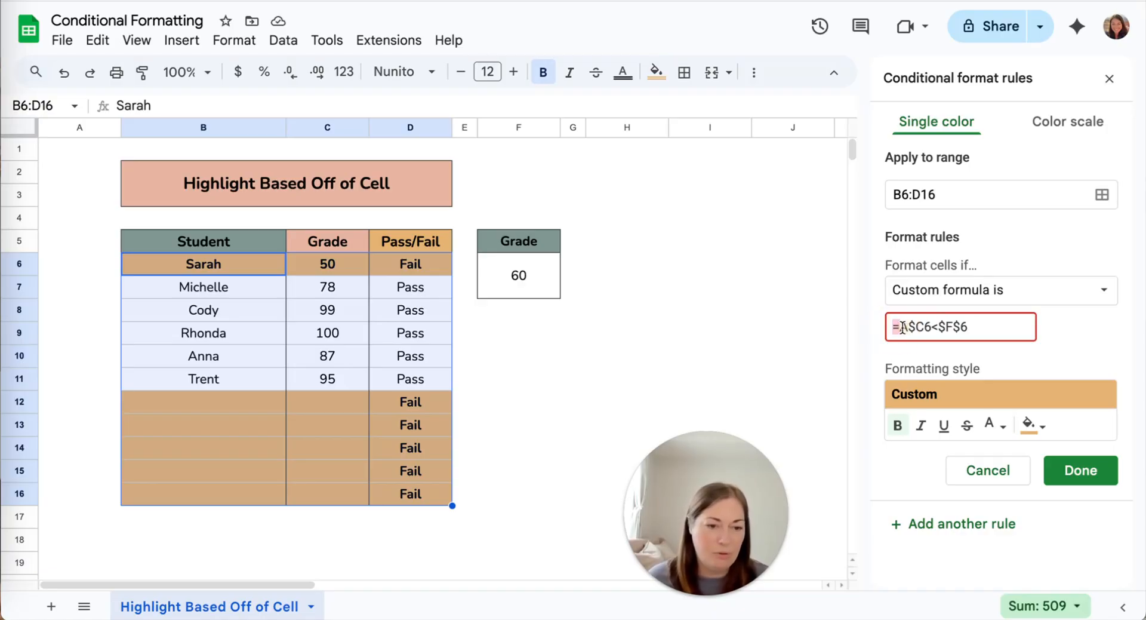
pyautogui.click(907, 327)
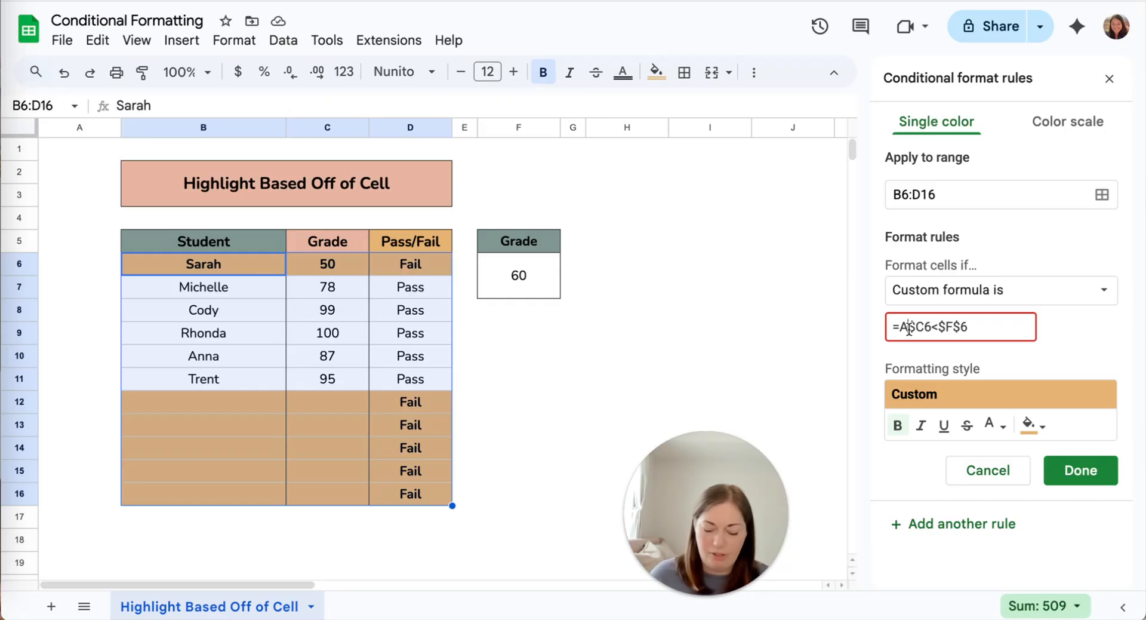
pyautogui.write('ND')
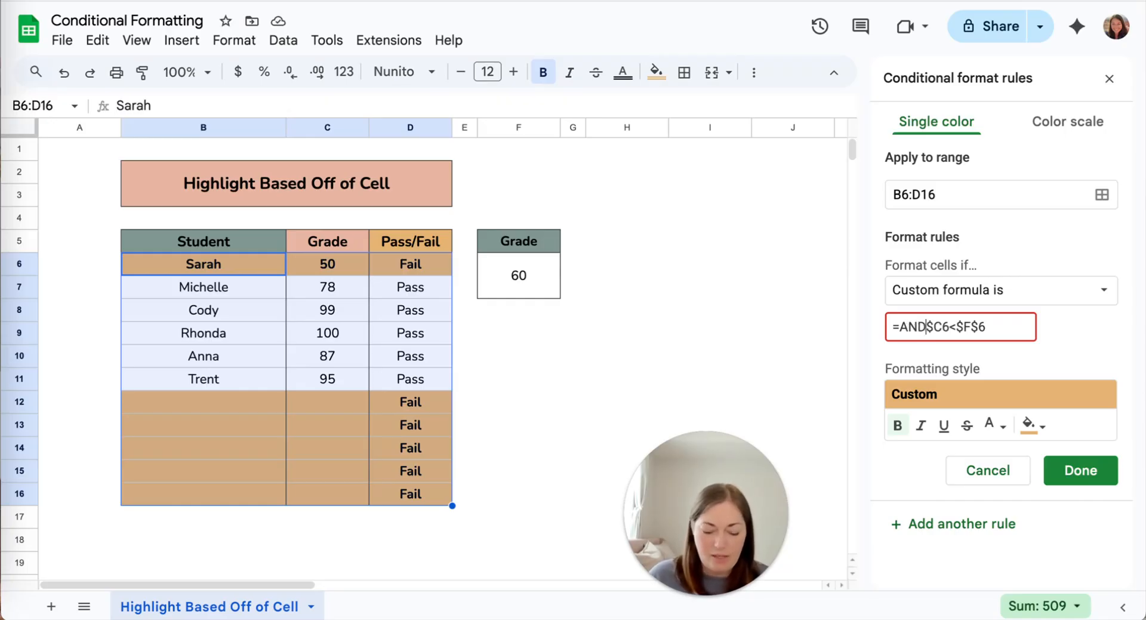
pyautogui.write('(ISBLANK(')
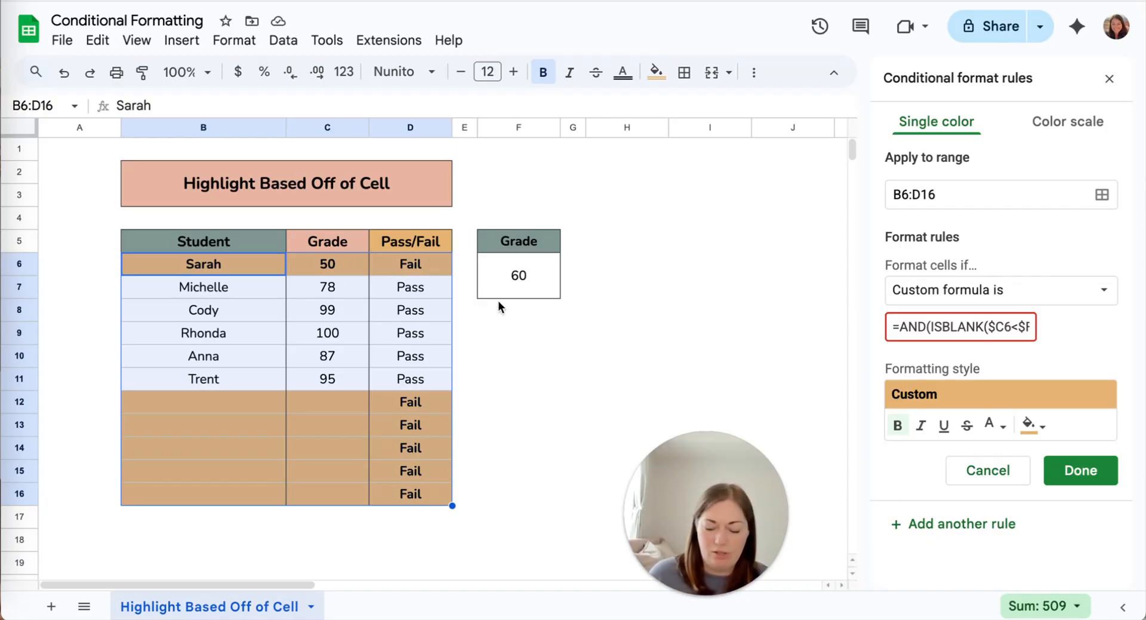
pyautogui.write('$C6')
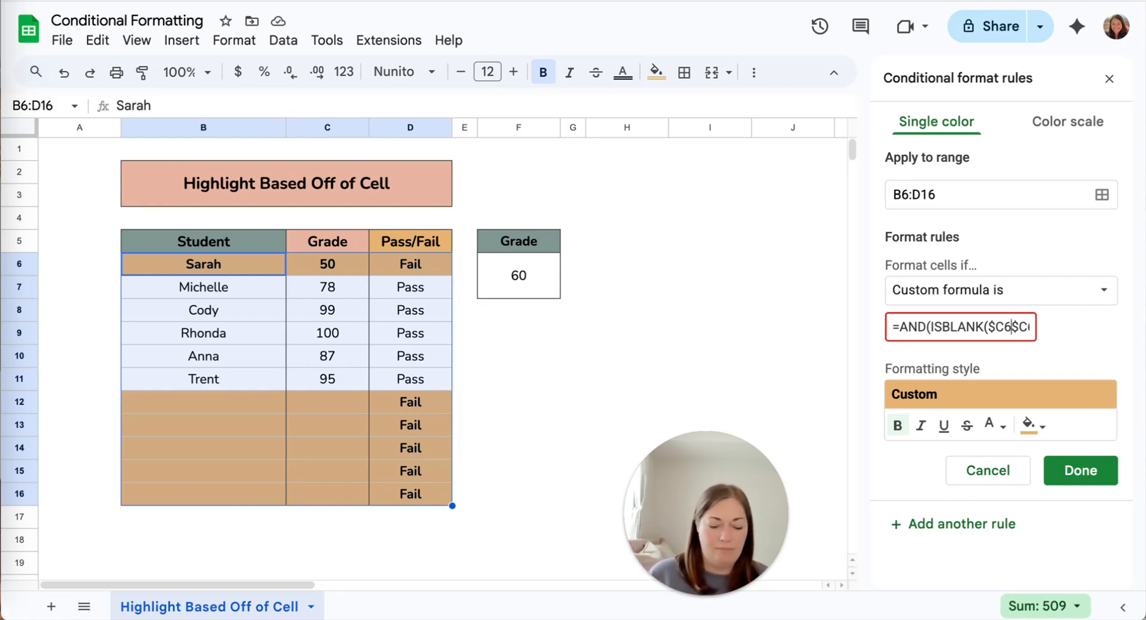
pyautogui.write(')')
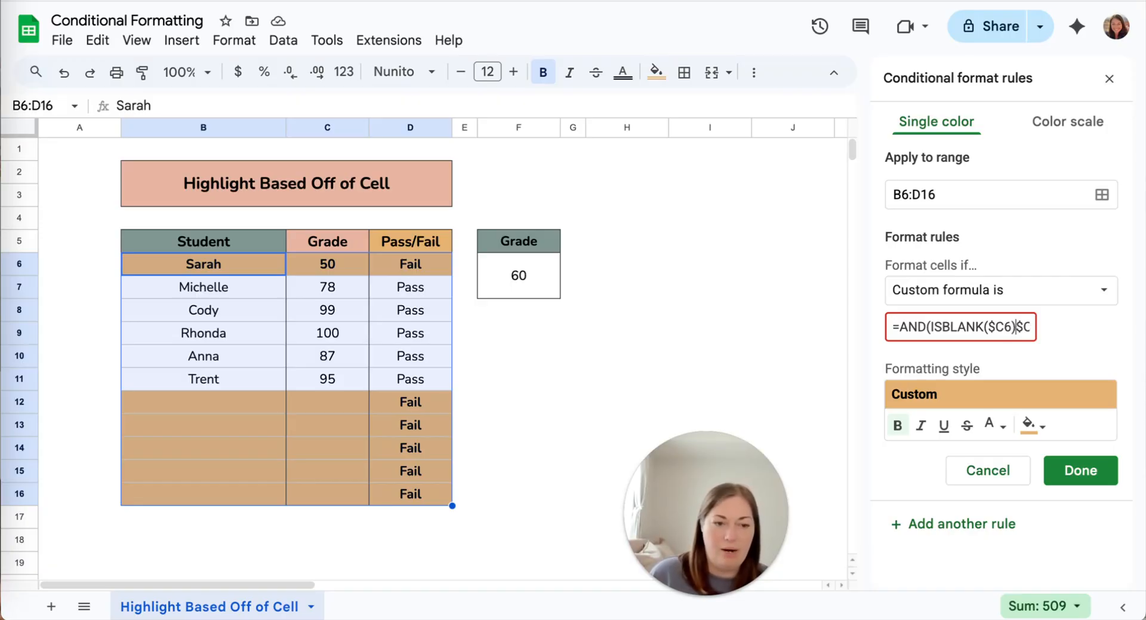
pyautogui.write(',$C6<$F$6')
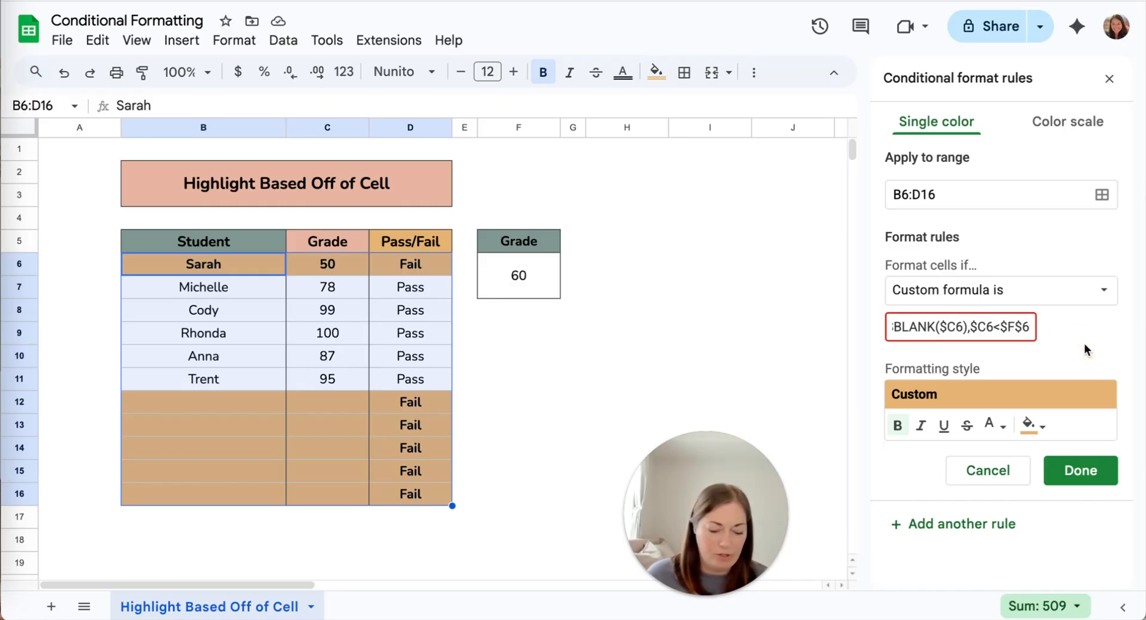
pyautogui.write(')')
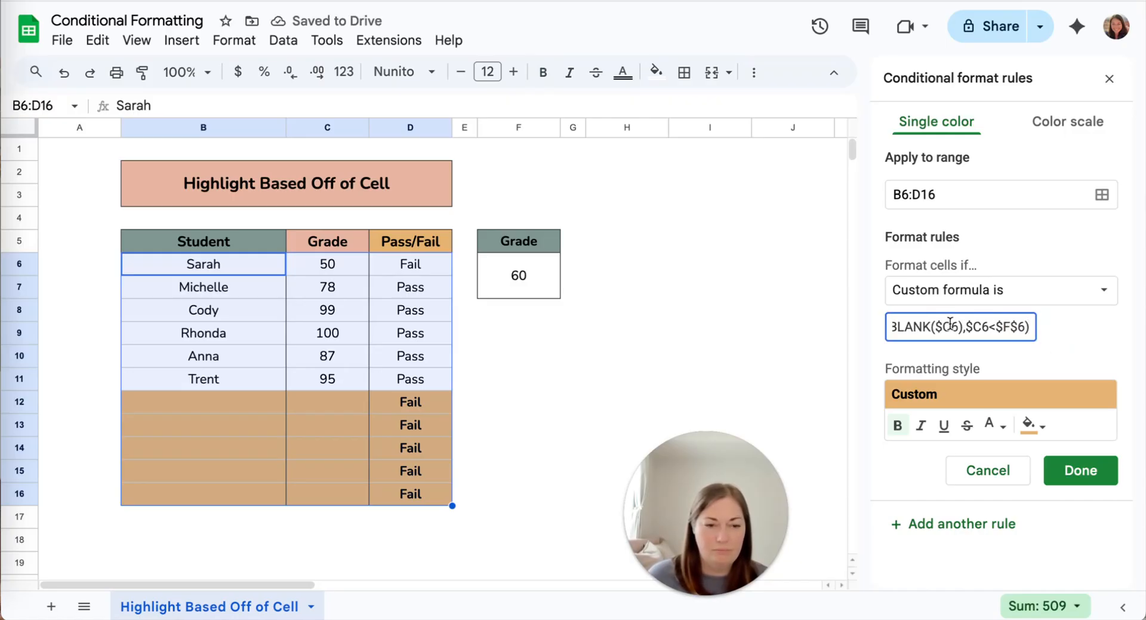
# Examine the rule's formula along its full length, from the AND and ISBLANK($C6) parts to the threshold comparison
pyautogui.press('Left')
pyautogui.press('Left')
pyautogui.press('Left')
pyautogui.press('Left')
pyautogui.press('Left')
pyautogui.press('Left')
pyautogui.press('Left')
pyautogui.press('Left')
pyautogui.press('Left')
pyautogui.press('Left')
pyautogui.press('Left')
pyautogui.press('Left')
pyautogui.press('Left')
pyautogui.press('Left')
pyautogui.press('Left')
pyautogui.press('Left')
pyautogui.press('Left')
pyautogui.press('Left')
pyautogui.press('Left')
pyautogui.press('Left')
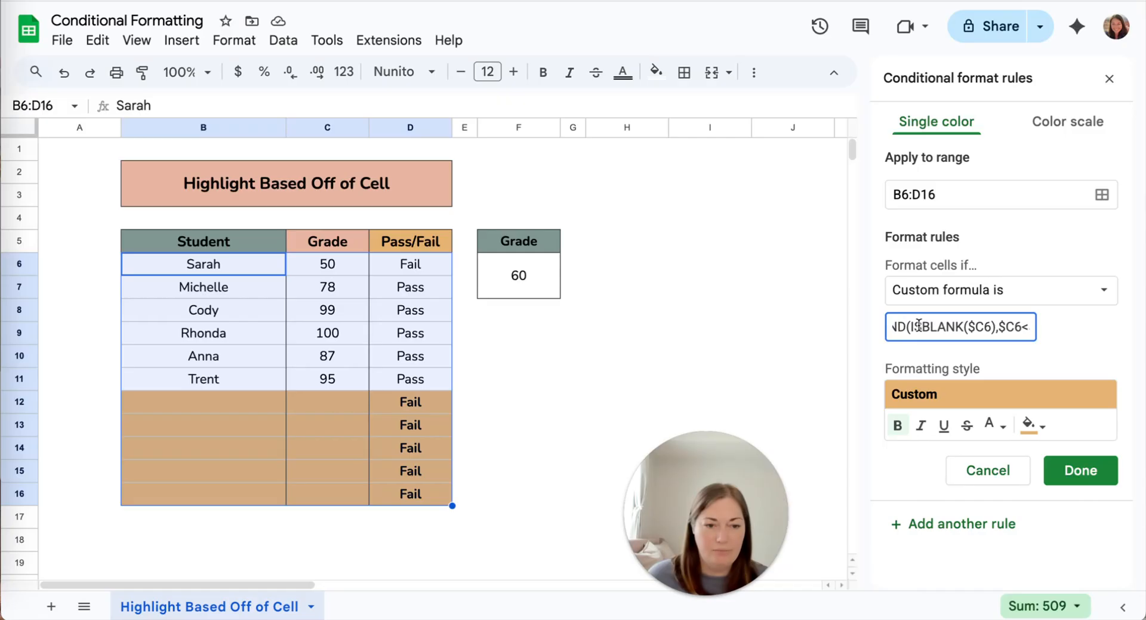
pyautogui.click(913, 325)
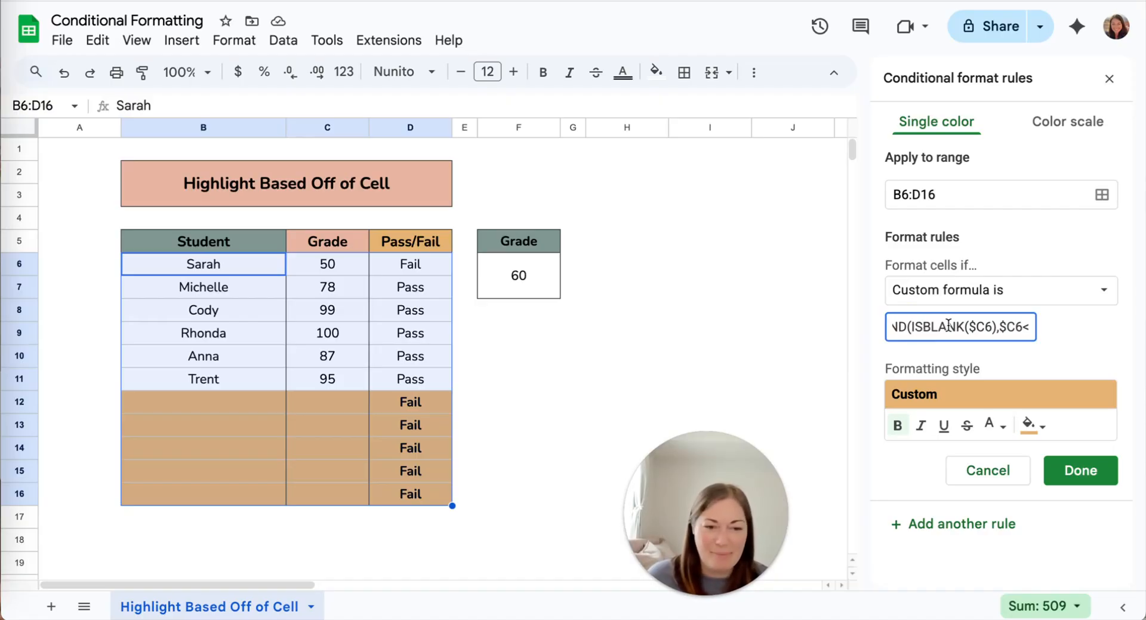
pyautogui.hscroll(1, 948, 325)
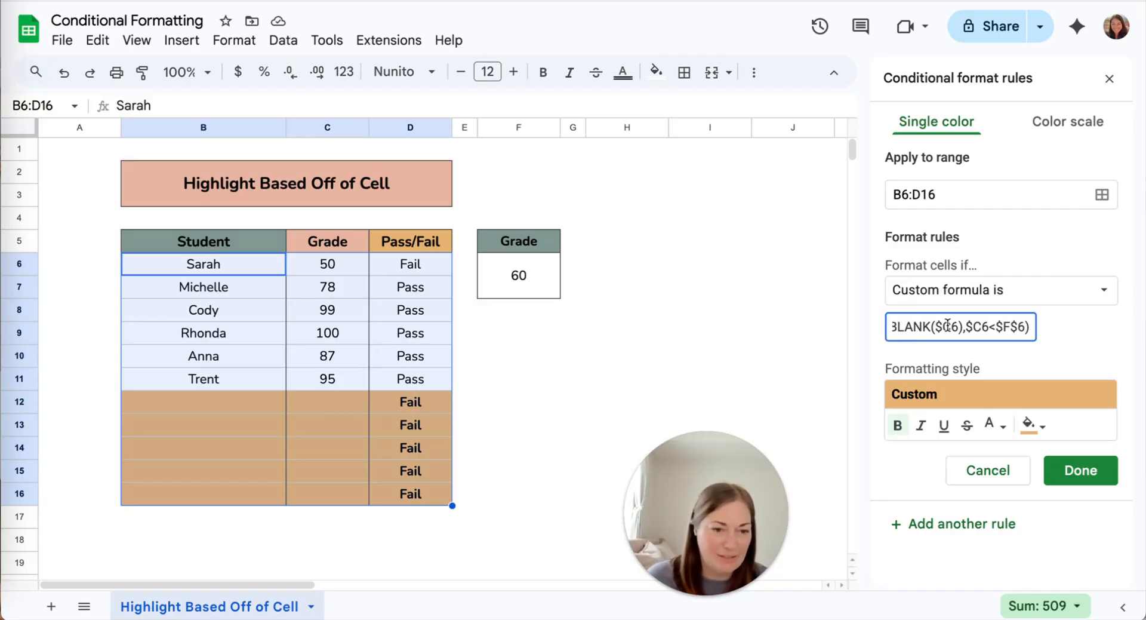
pyautogui.hscroll(-1, 948, 325)
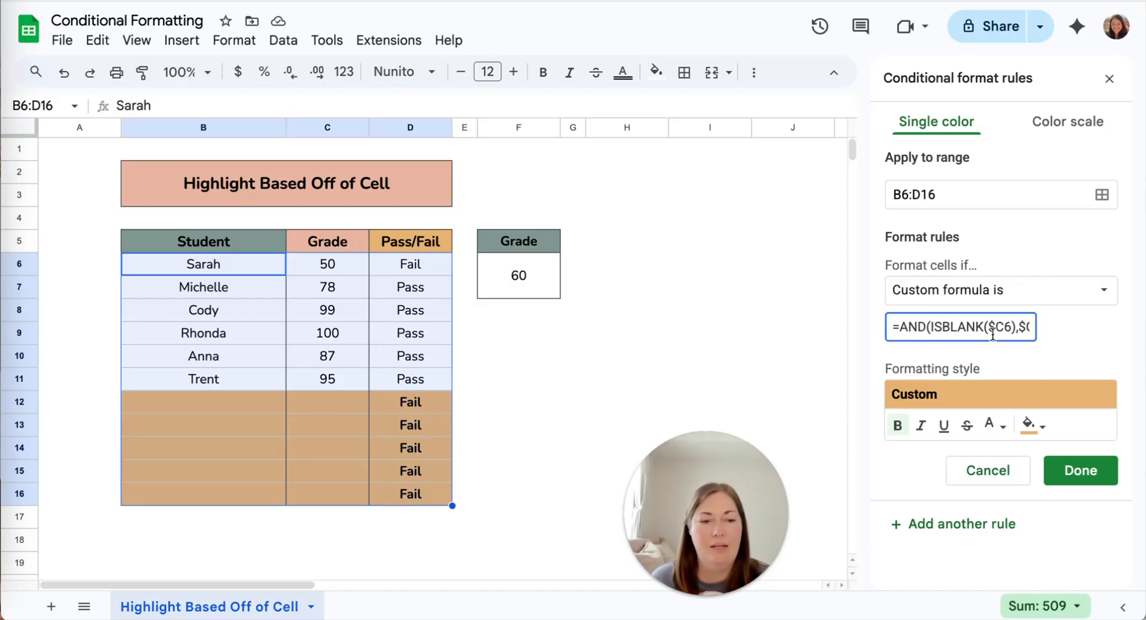
pyautogui.hscroll(2, 980, 324)
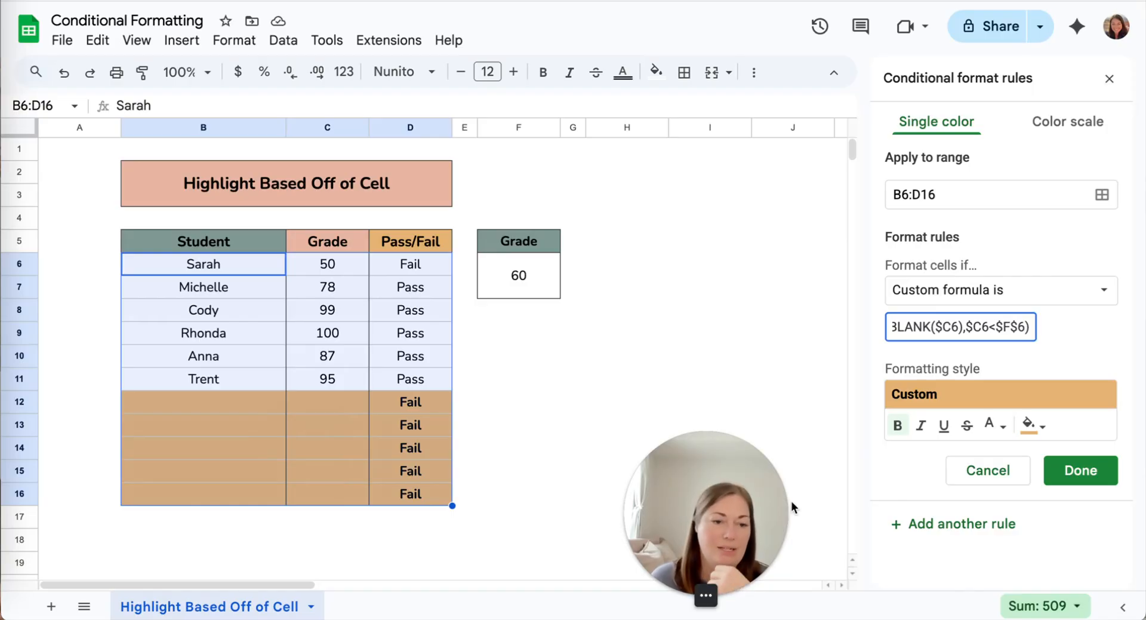
pyautogui.hscroll(-1, 939, 323)
pyautogui.hscroll(-2, 938, 323)
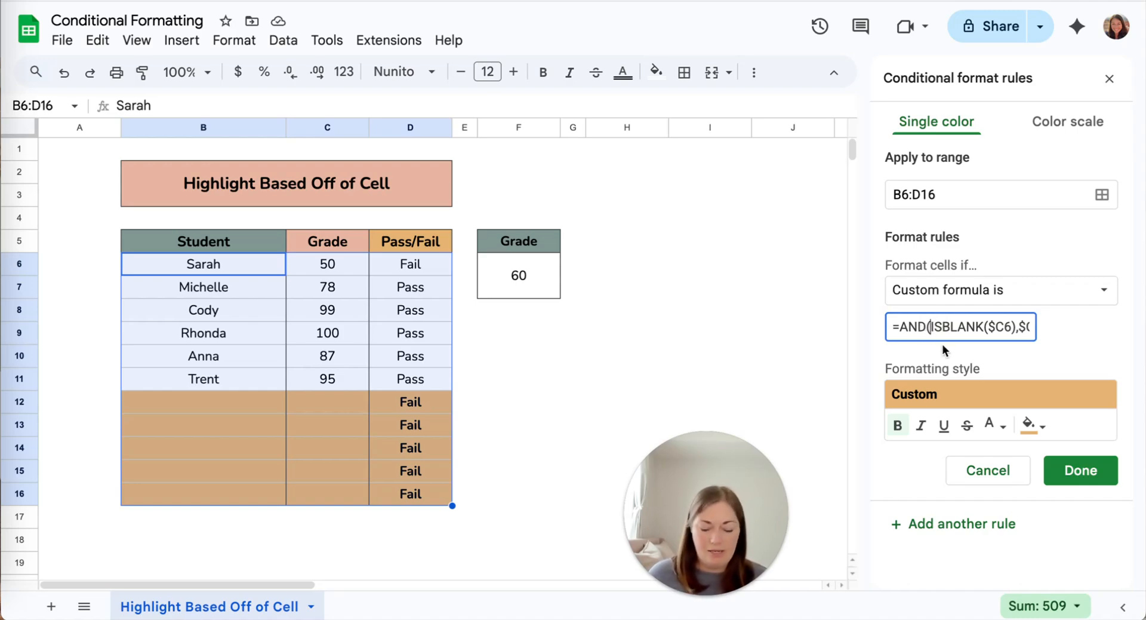
# Wrap the blank check in NOT so the rule's formula reads =AND(NOT(ISBLANK($C6)),$C6<$F$6)
pyautogui.write('NOT(')
pyautogui.hscroll(1, 974, 328)
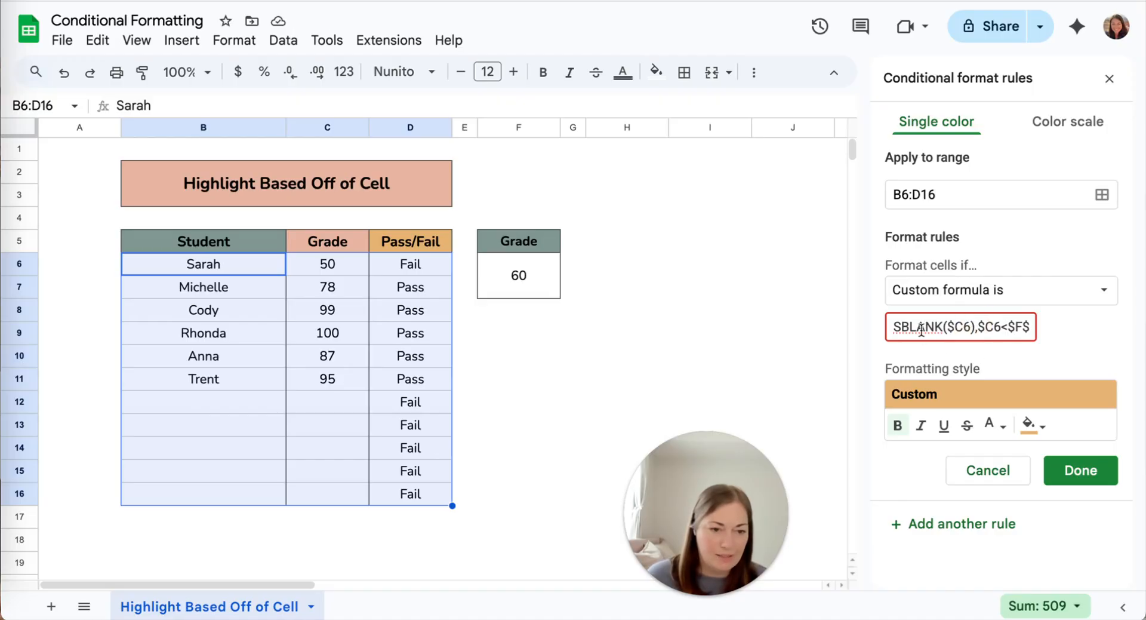
pyautogui.click(969, 327)
pyautogui.write(')')
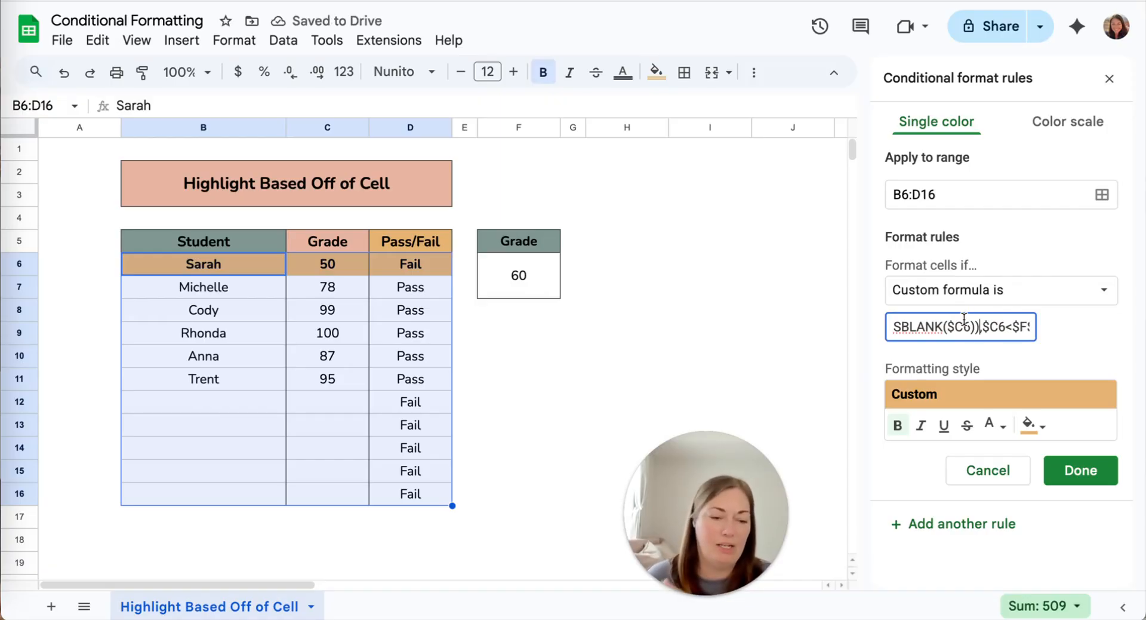
pyautogui.hscroll(-1, 920, 332)
pyautogui.hscroll(1, 921, 331)
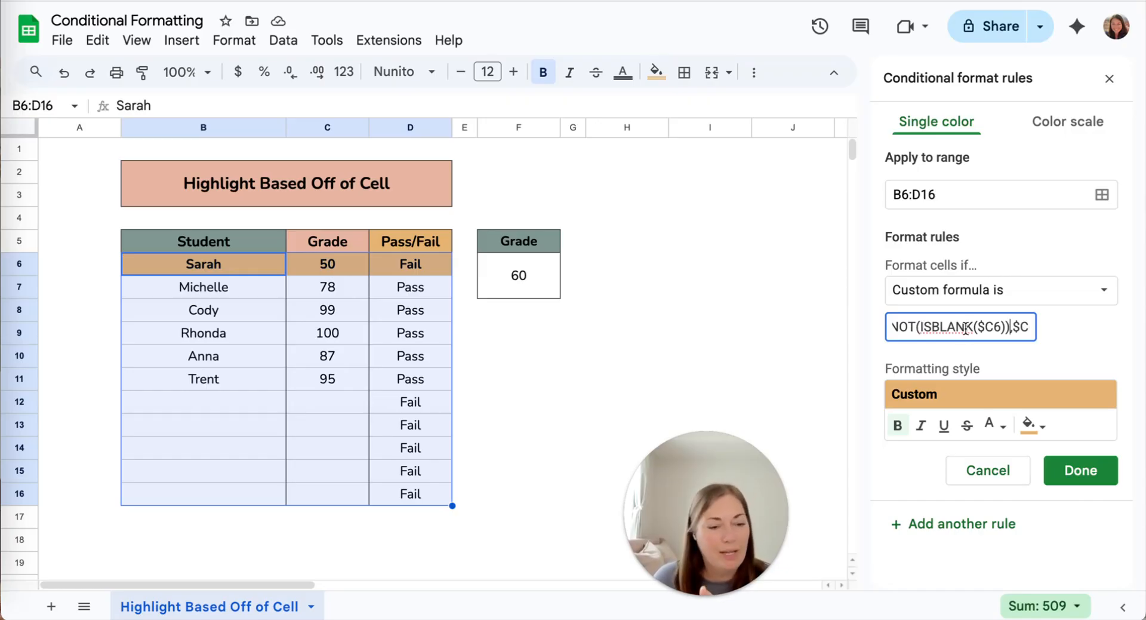
pyautogui.hscroll(1, 1001, 327)
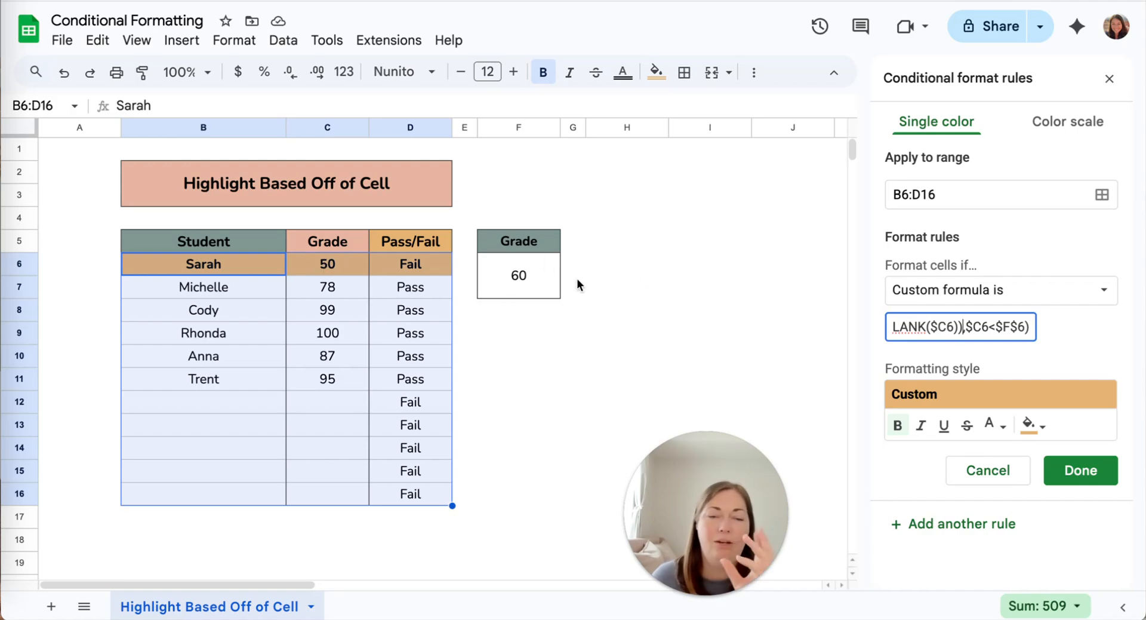
pyautogui.hscroll(-2, 973, 332)
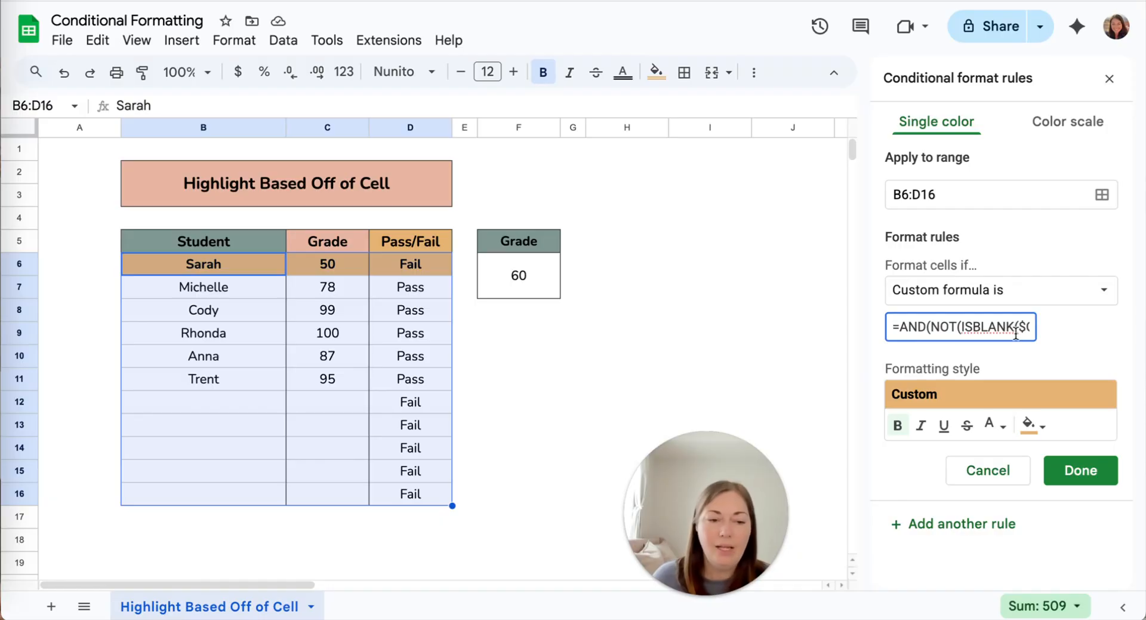
pyautogui.hscroll(2, 1015, 327)
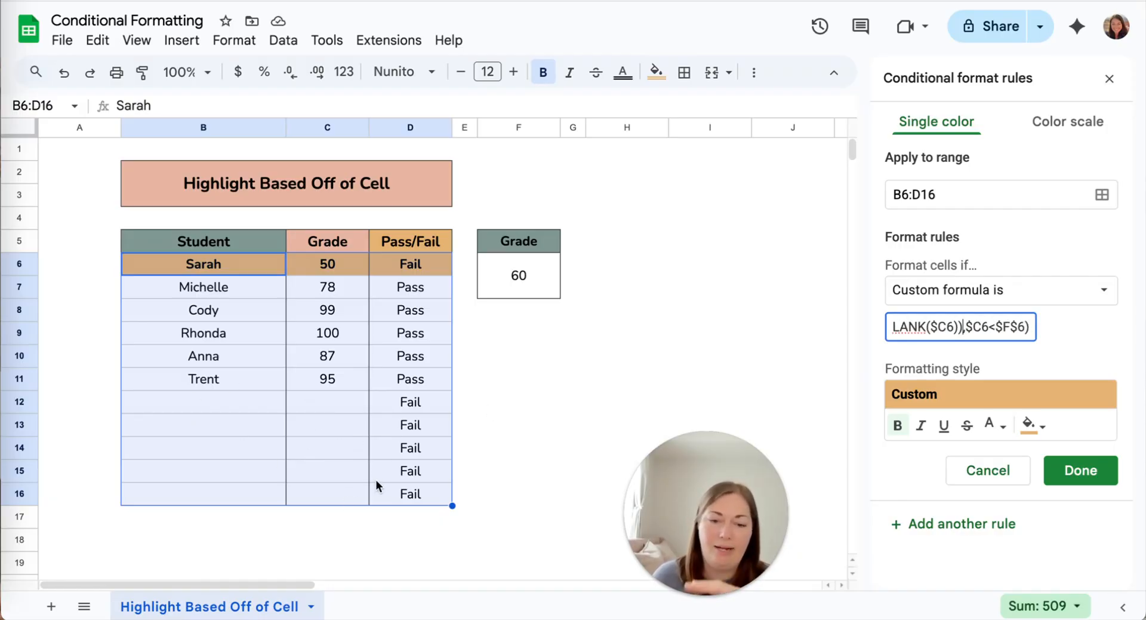
# Change the rule's fill to the custom salmon pink color and save the rule
pyautogui.click(1038, 426)
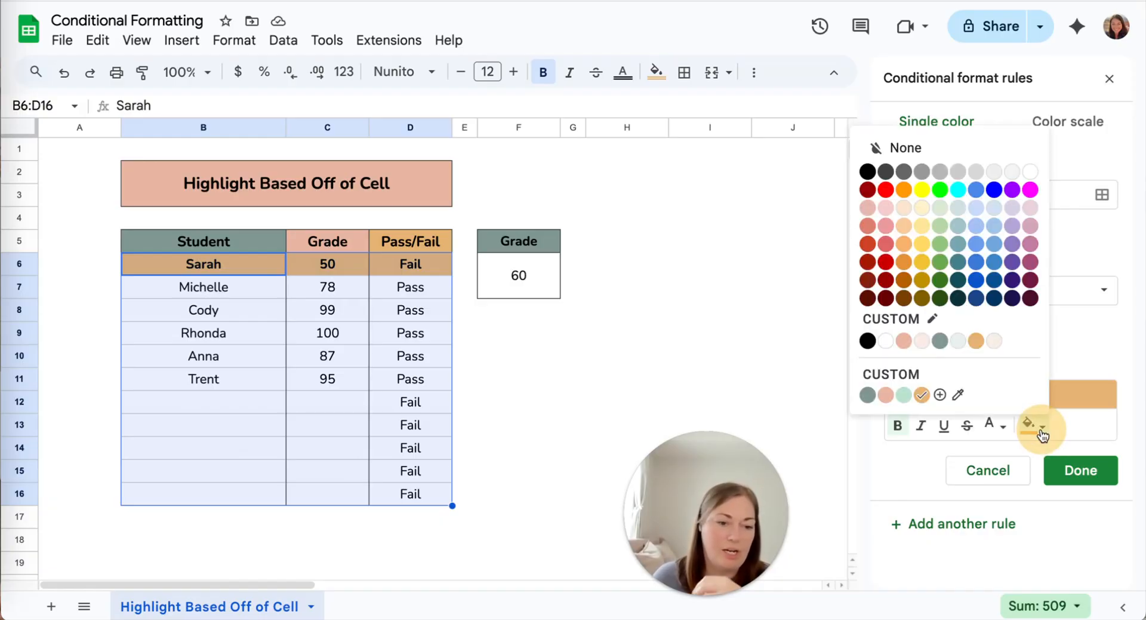
pyautogui.click(903, 341)
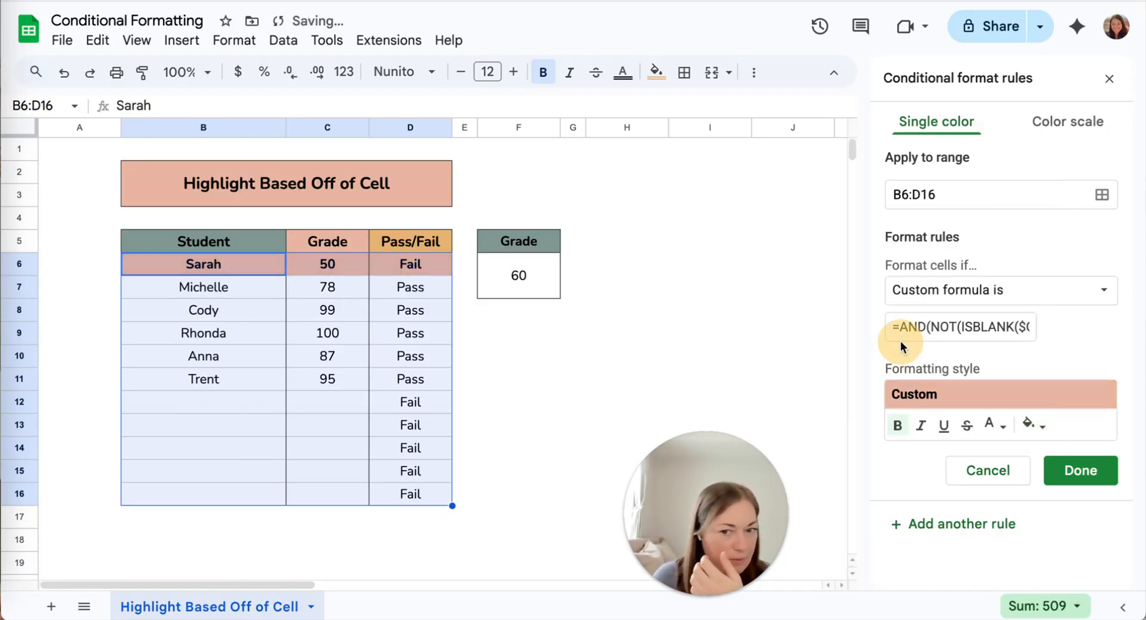
pyautogui.click(1080, 470)
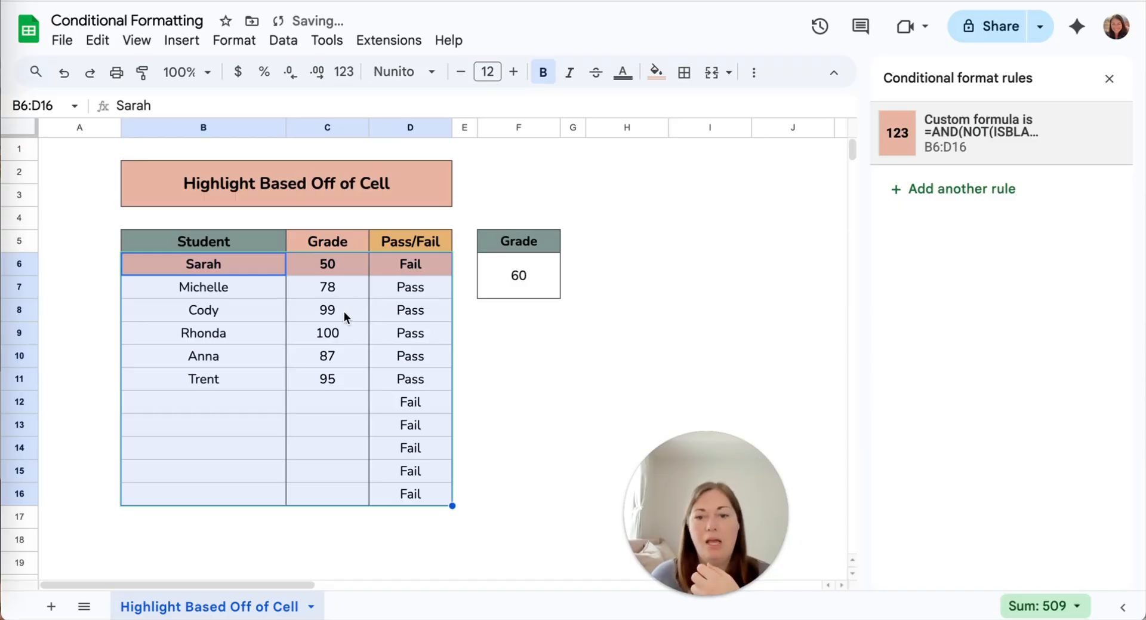
# Set the student grade in cell C9 to 58
pyautogui.click(332, 333)
pyautogui.write('58')
pyautogui.press('Return')
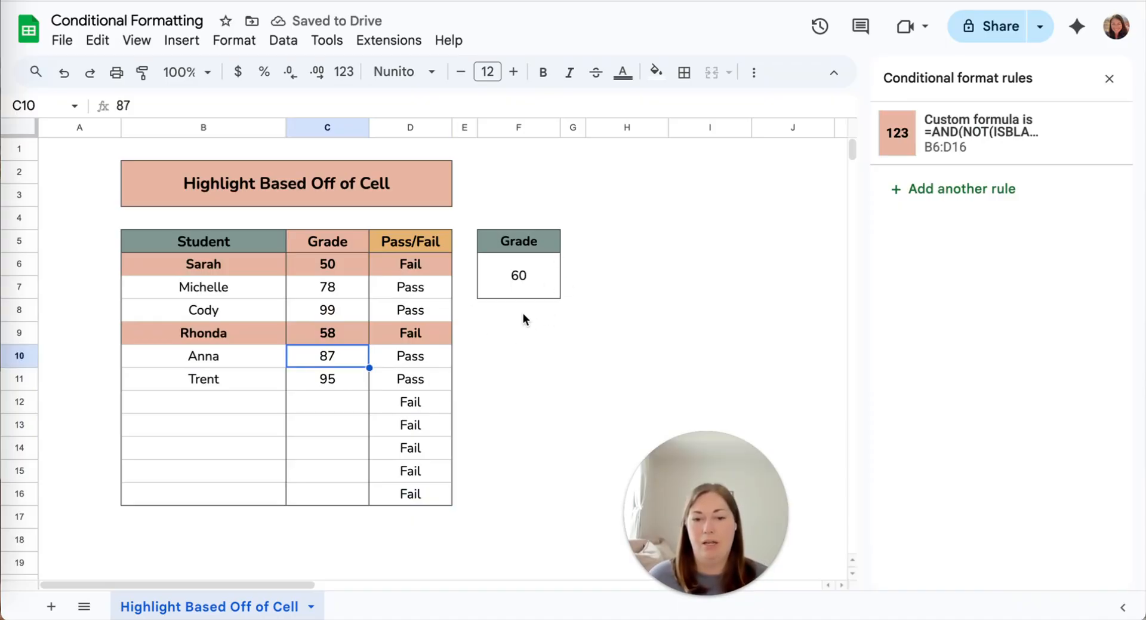
# Set the threshold grade in the merged cell F6:F7 to 50
pyautogui.click(536, 281)
pyautogui.write('50')
pyautogui.press('Return')
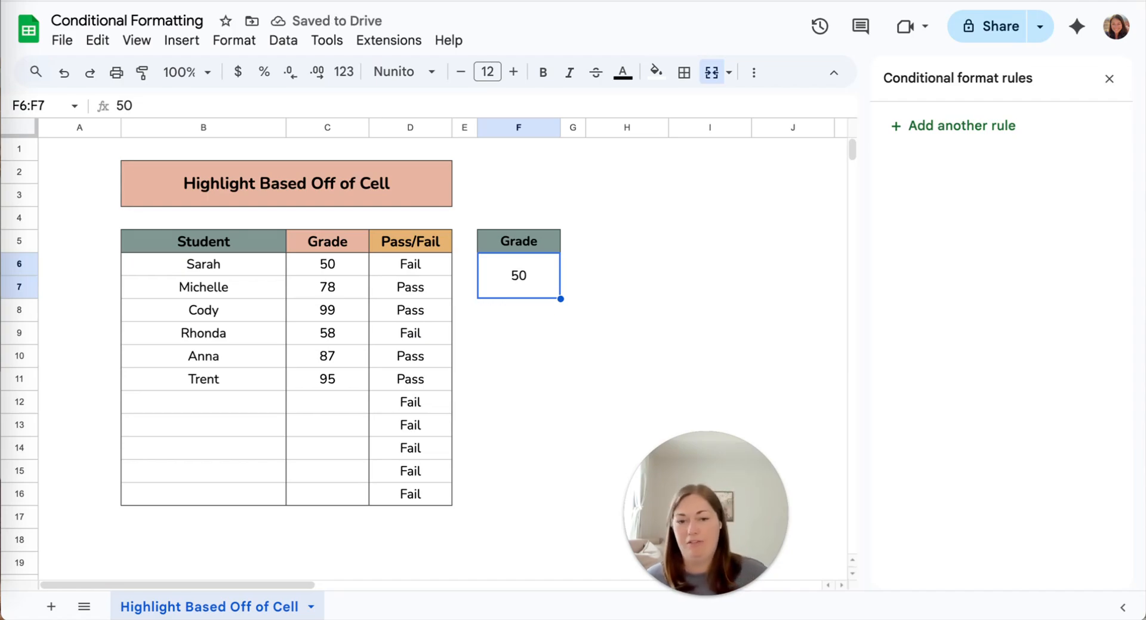
# Set the threshold grade in the merged cell F6:F7 to 55
pyautogui.write('55')
pyautogui.press('Return')
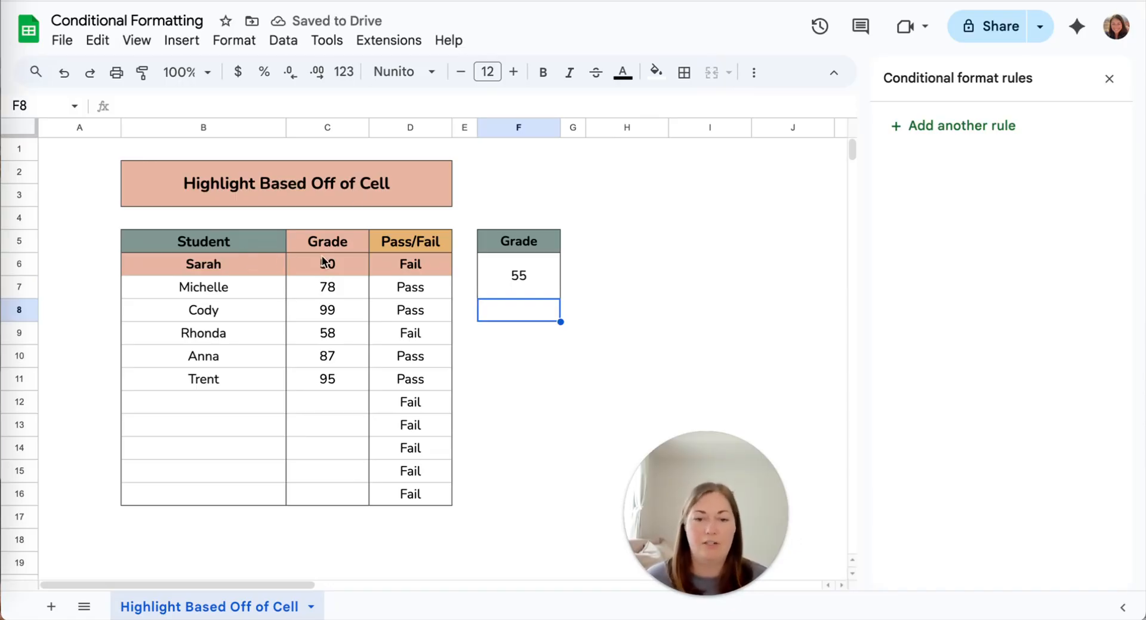
pyautogui.click(514, 278)
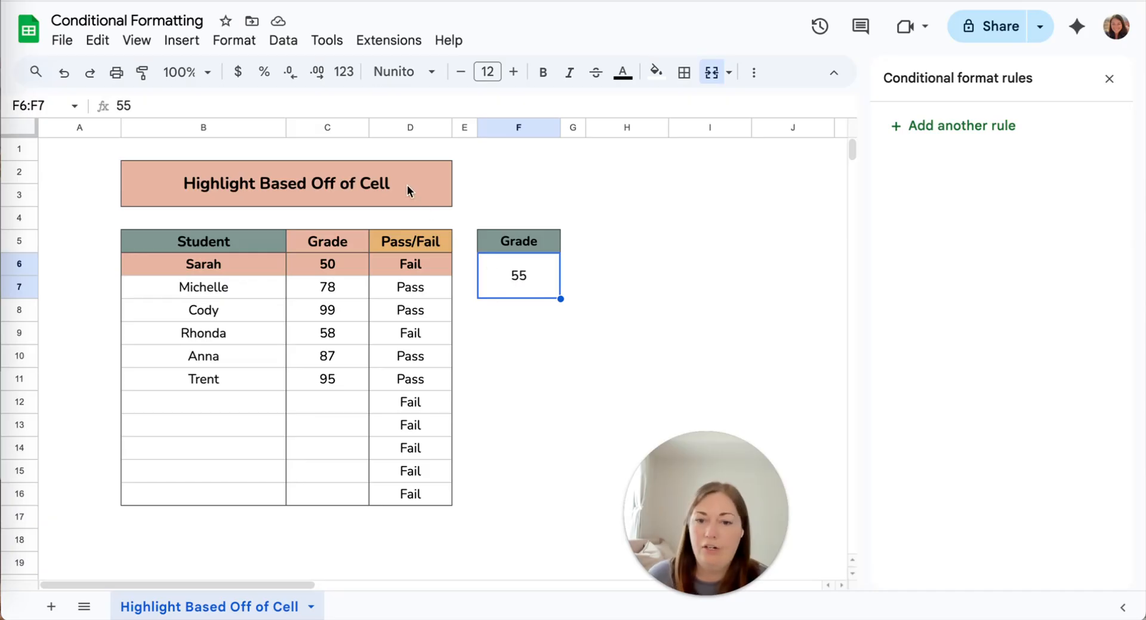
# Open the conditional formatting rule that covers cell C6 and select the less-than operator in its formula
pyautogui.click(303, 270)
pyautogui.click(987, 136)
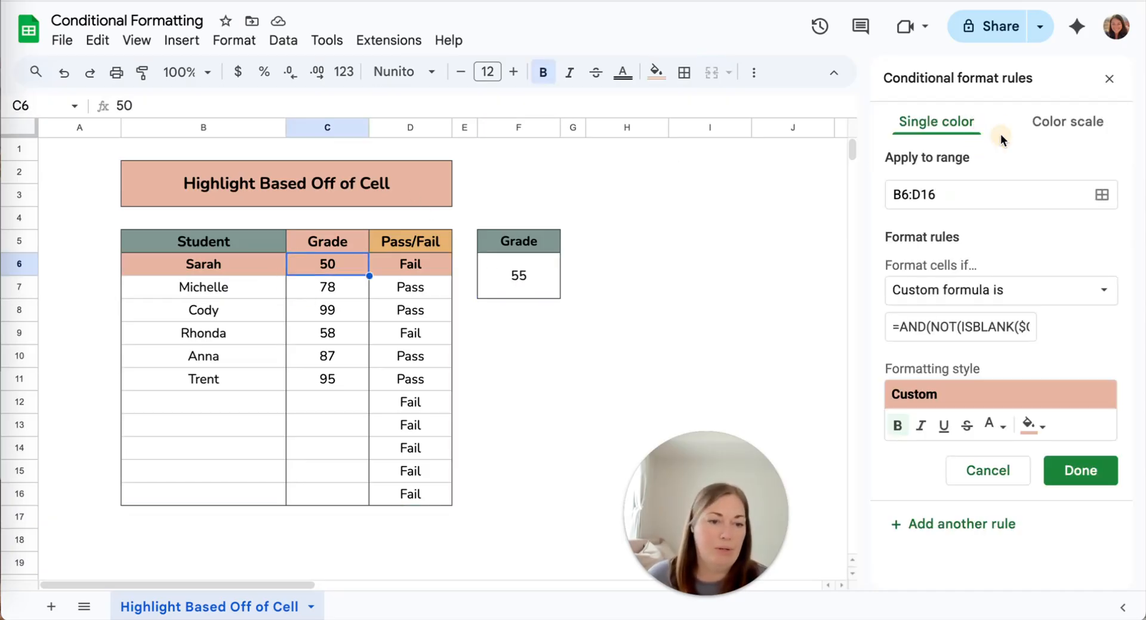
pyautogui.hscroll(5, 967, 327)
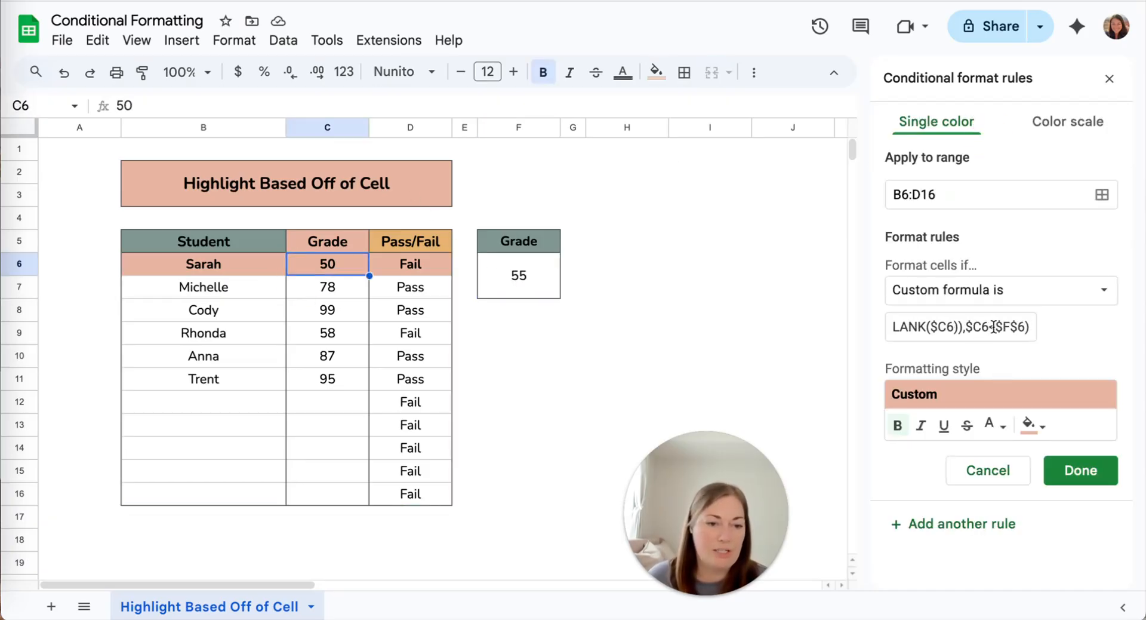
pyautogui.click(986, 326)
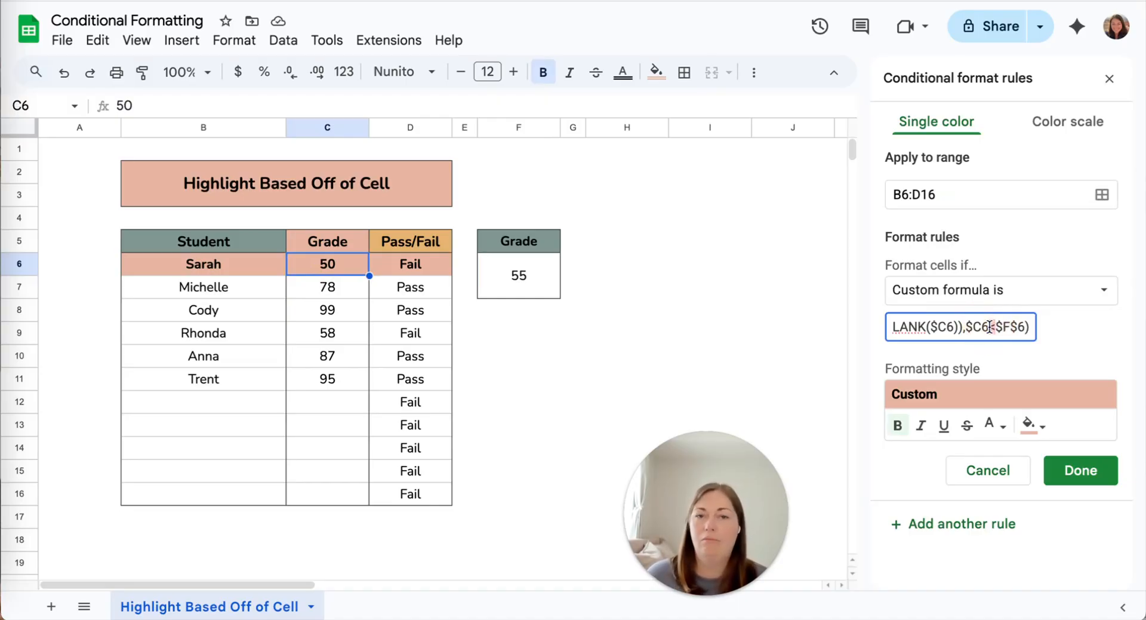